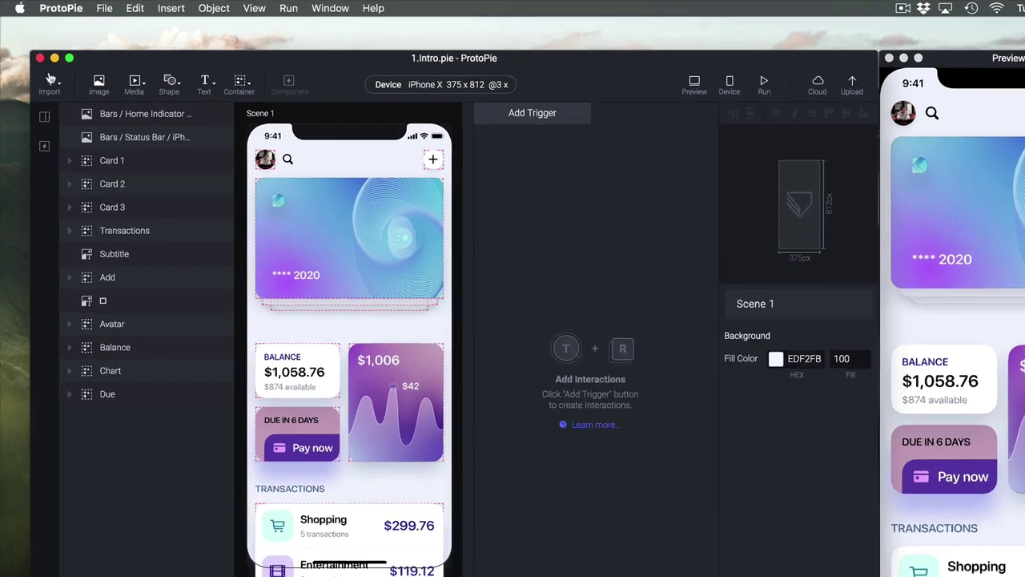
Check which design tools the Import menu can import from: Adobe XD, Figma and Sketch
{"action": "left_click", "coordinate": [45, 74]}
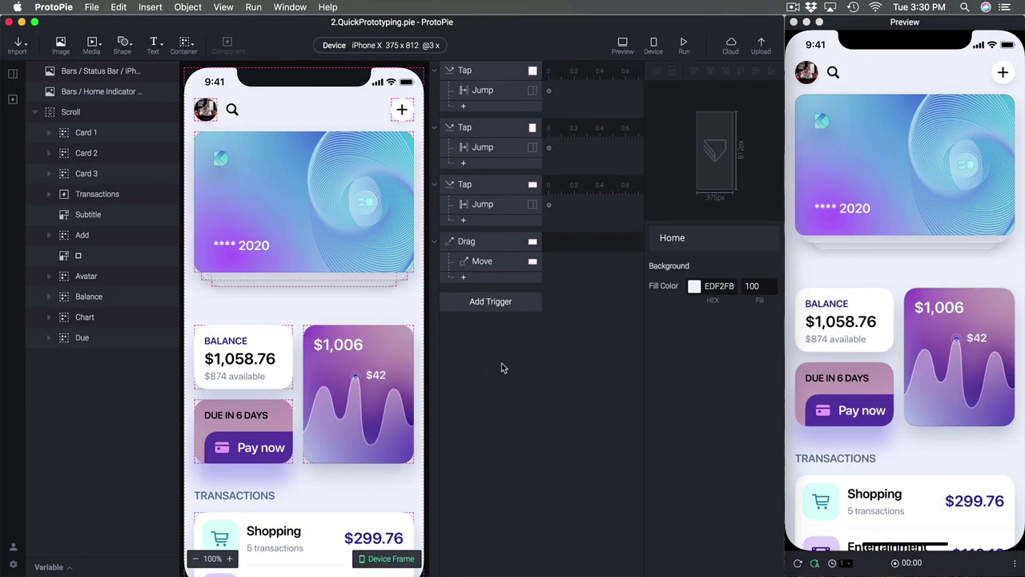
{"action": "left_click", "coordinate": [12, 74]}
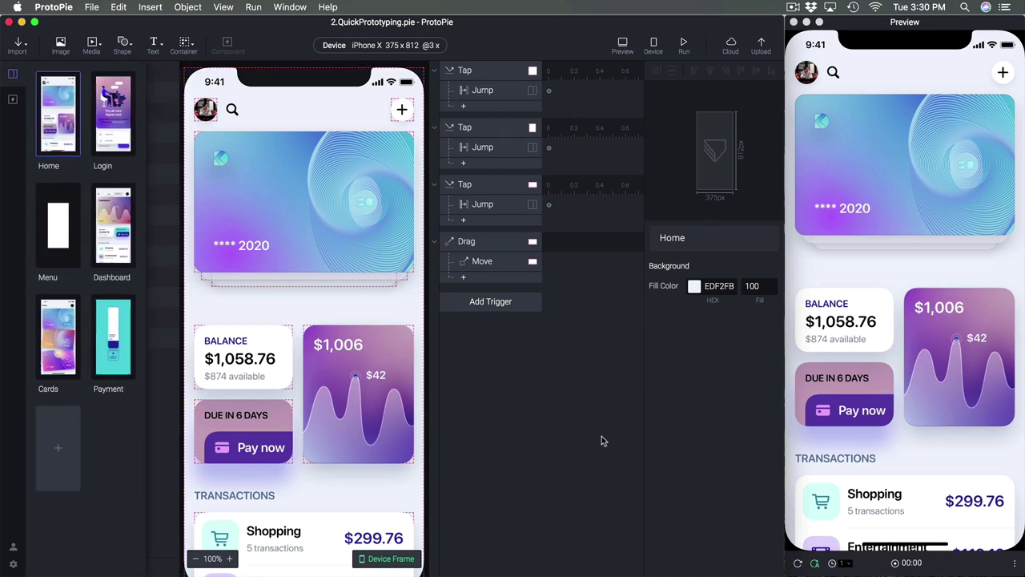
{"action": "key", "text": "super+1"}
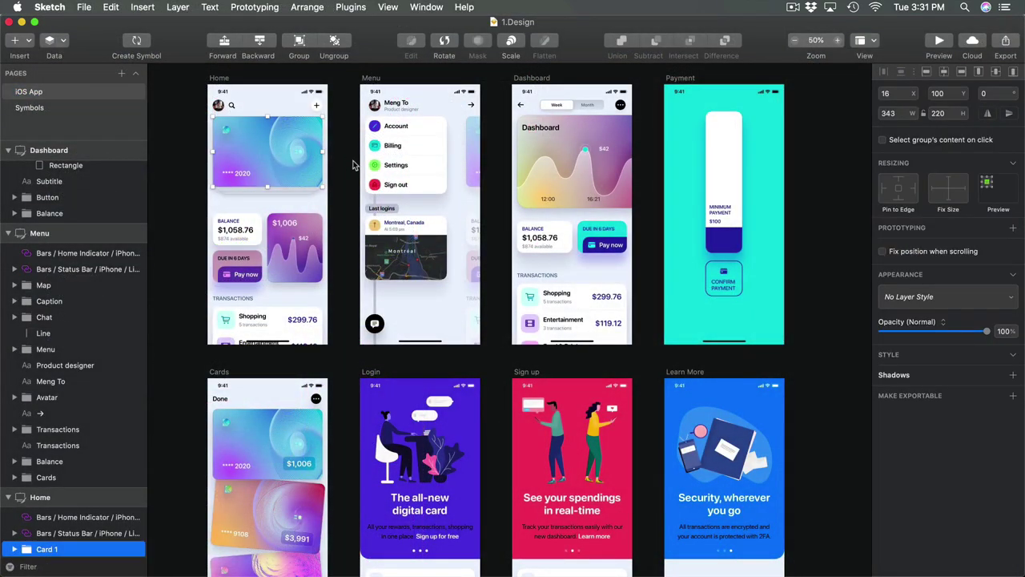
Deselect Card 1 on the iOS App page of the Sketch canvas
{"action": "left_click", "coordinate": [350, 165]}
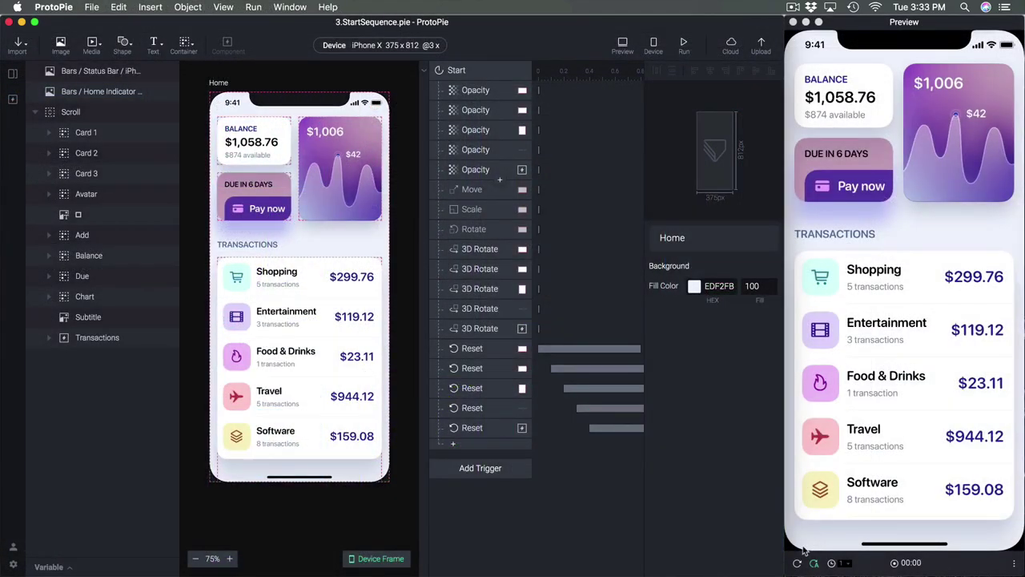
Replay the start animation and inspect the Opacity responses on Balance and Due
{"action": "left_click", "coordinate": [797, 563]}
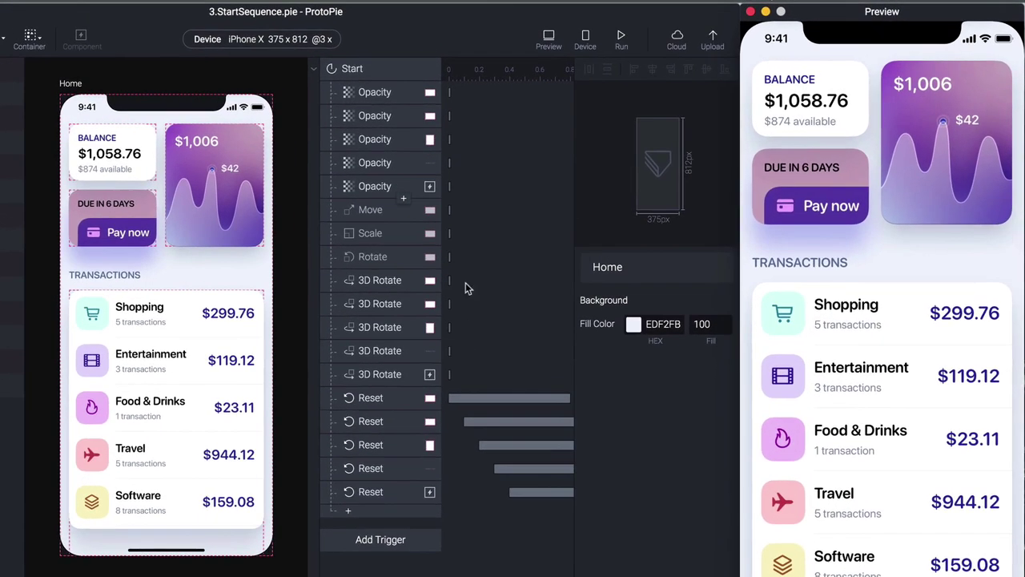
{"action": "left_click", "coordinate": [383, 72]}
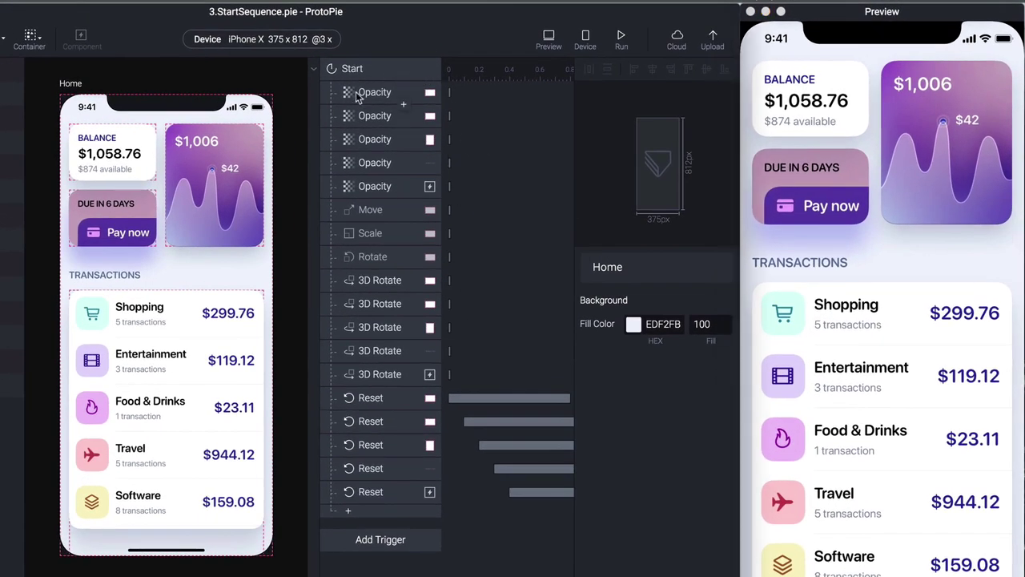
{"action": "left_click", "coordinate": [376, 96]}
{"action": "left_click", "coordinate": [374, 120]}
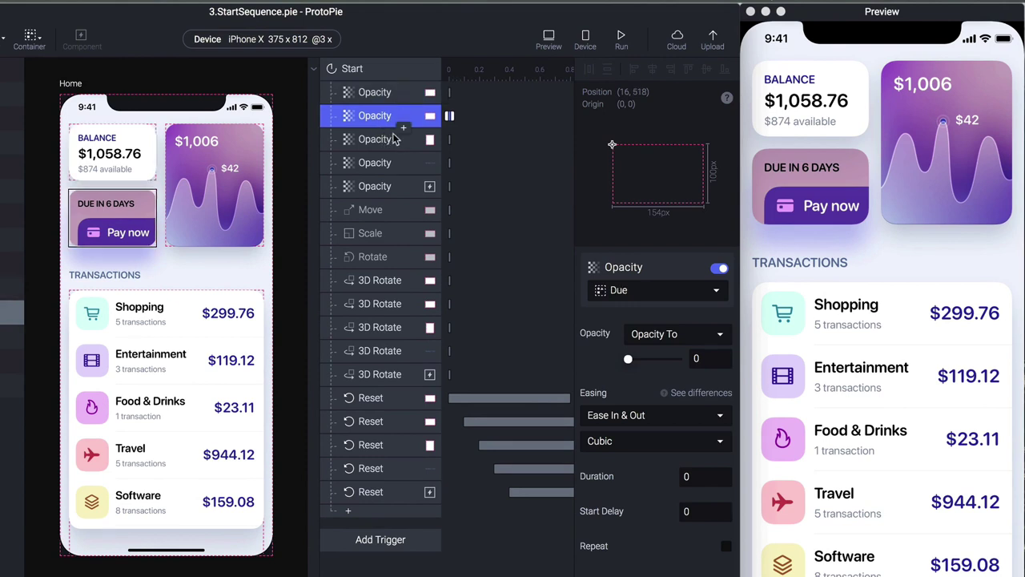
Inspect the Move, Scale, Rotate and 3D Rotate responses, then select all five Reset responses
{"action": "left_click", "coordinate": [374, 216]}
{"action": "left_click", "coordinate": [375, 234]}
{"action": "left_click", "coordinate": [376, 257]}
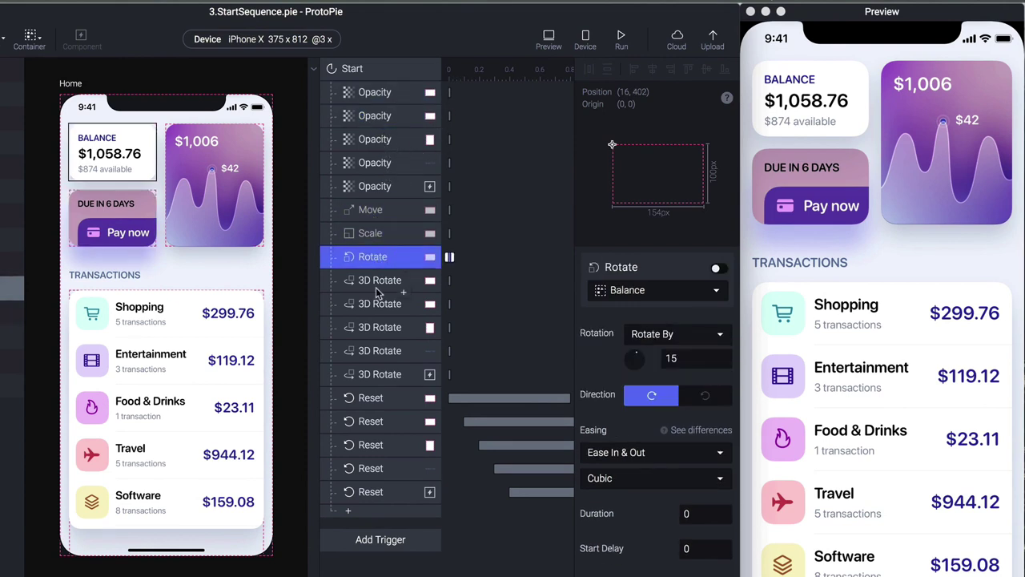
{"action": "left_click", "coordinate": [377, 280]}
{"action": "left_click", "coordinate": [373, 397]}
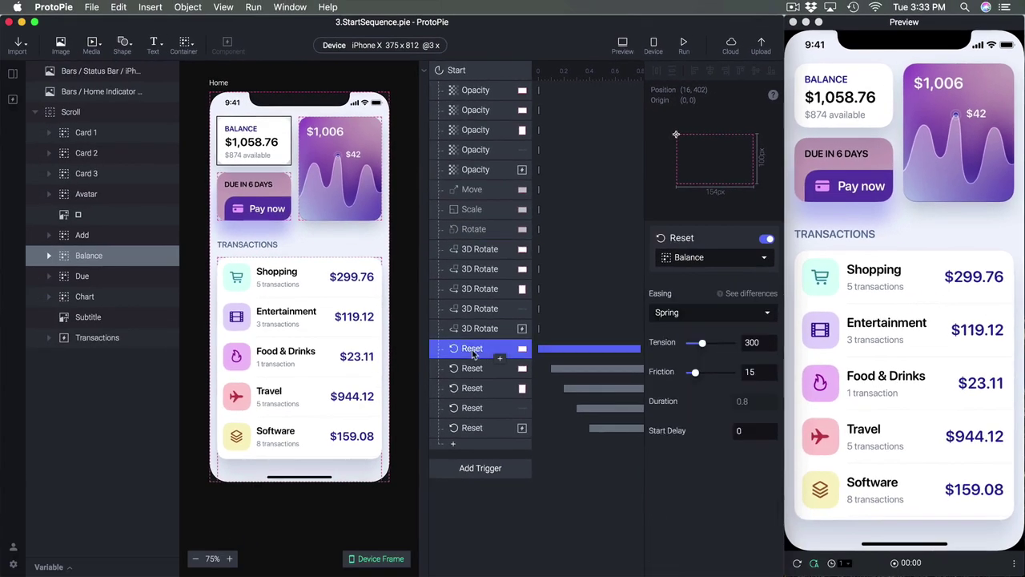
{"action": "left_click", "coordinate": [473, 429], "text": "shift"}
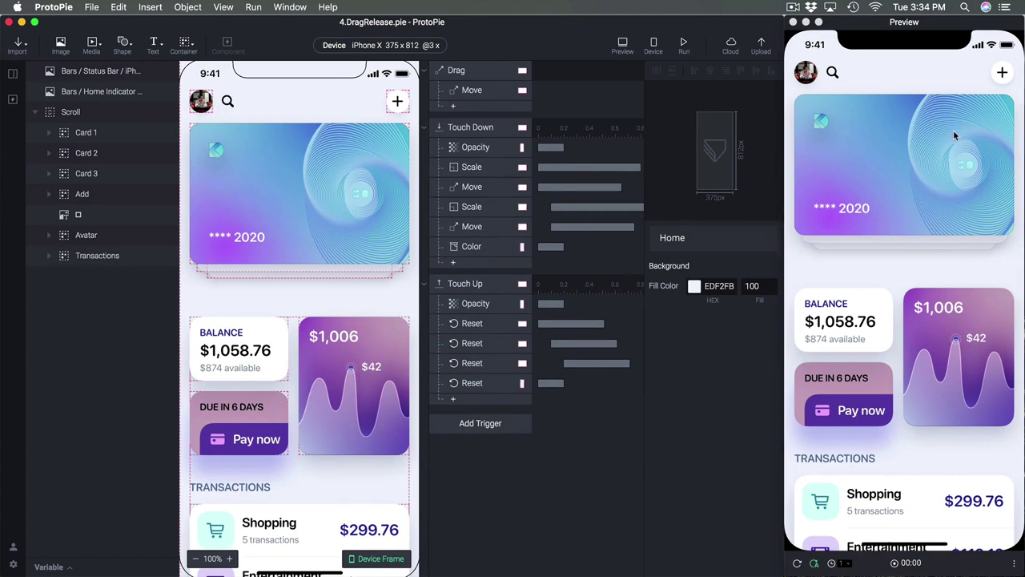
Press the card in the preview and review the Color response tinting Scroll to 5146DD
{"action": "left_click_drag", "start_coordinate": [876, 173], "coordinate": [909, 234]}
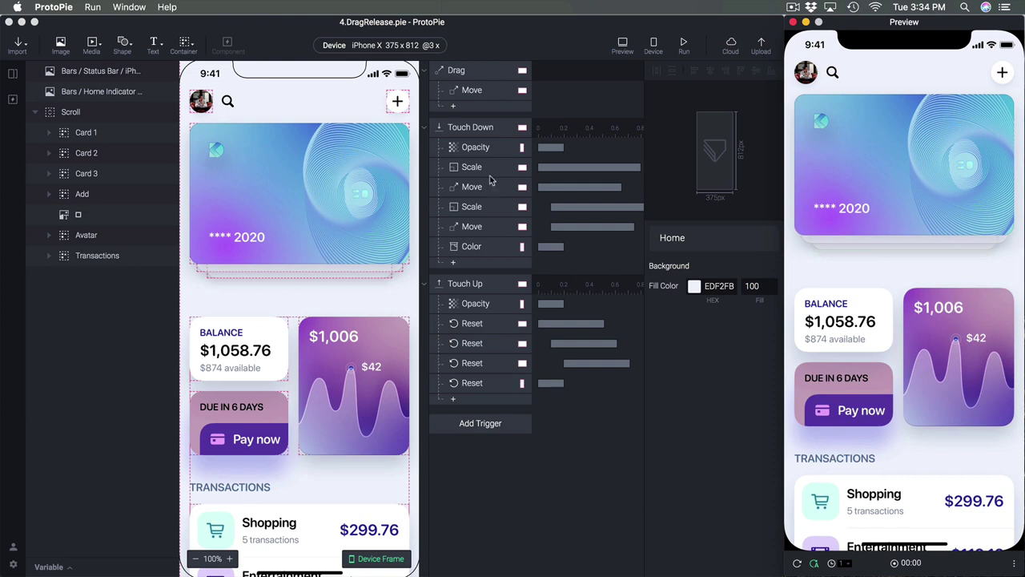
{"action": "left_click", "coordinate": [492, 154]}
{"action": "left_click", "coordinate": [484, 249]}
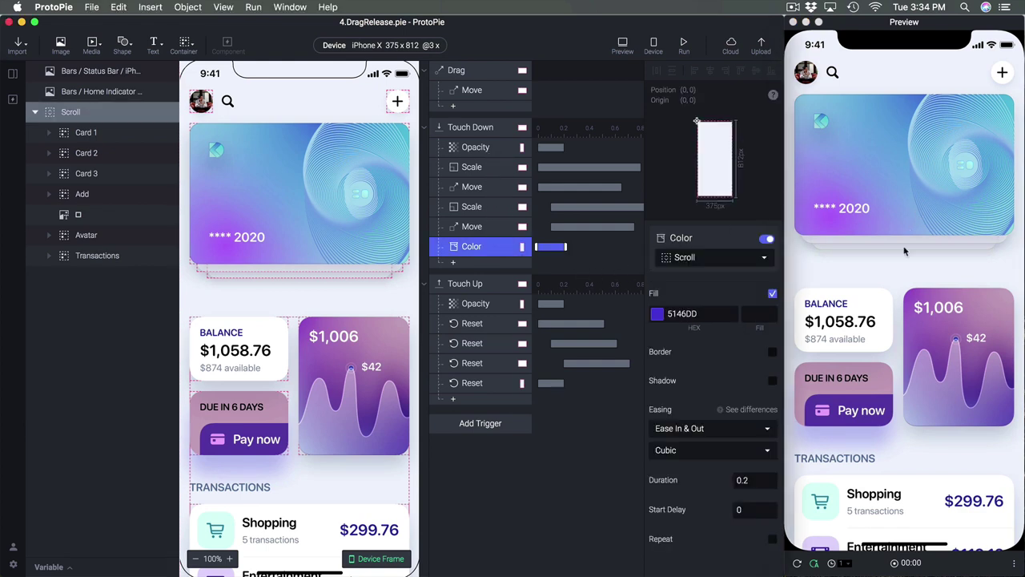
{"action": "left_click_drag", "start_coordinate": [885, 274], "coordinate": [934, 285]}
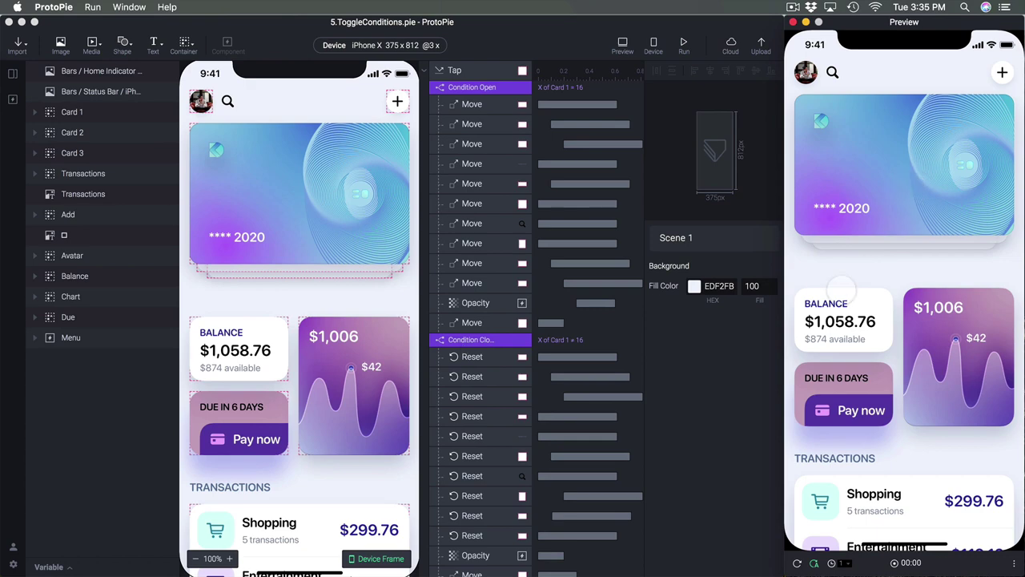
Open and close the side menu twice from the avatar in the preview
{"action": "left_click", "coordinate": [806, 72]}
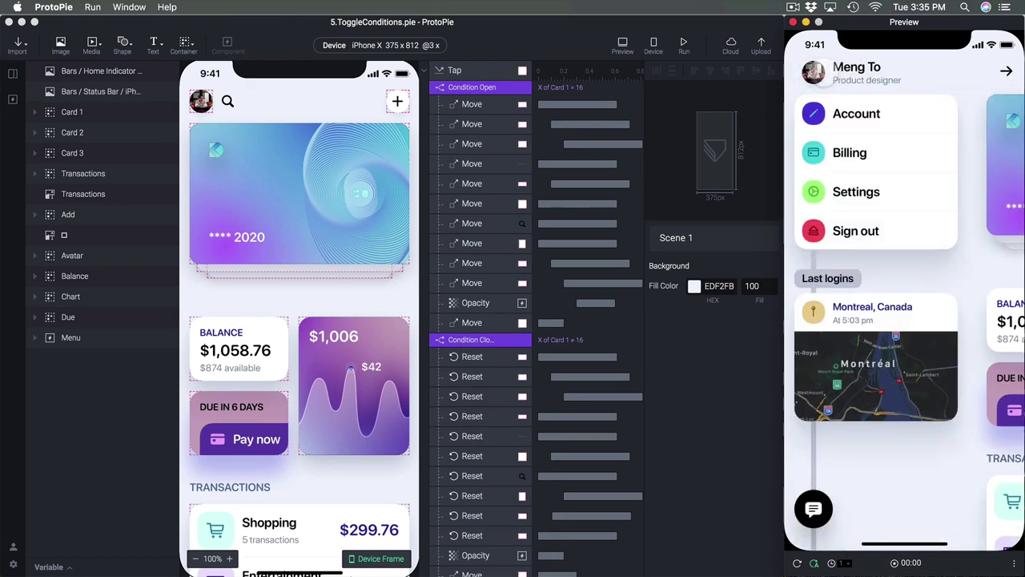
{"action": "left_click", "coordinate": [810, 72]}
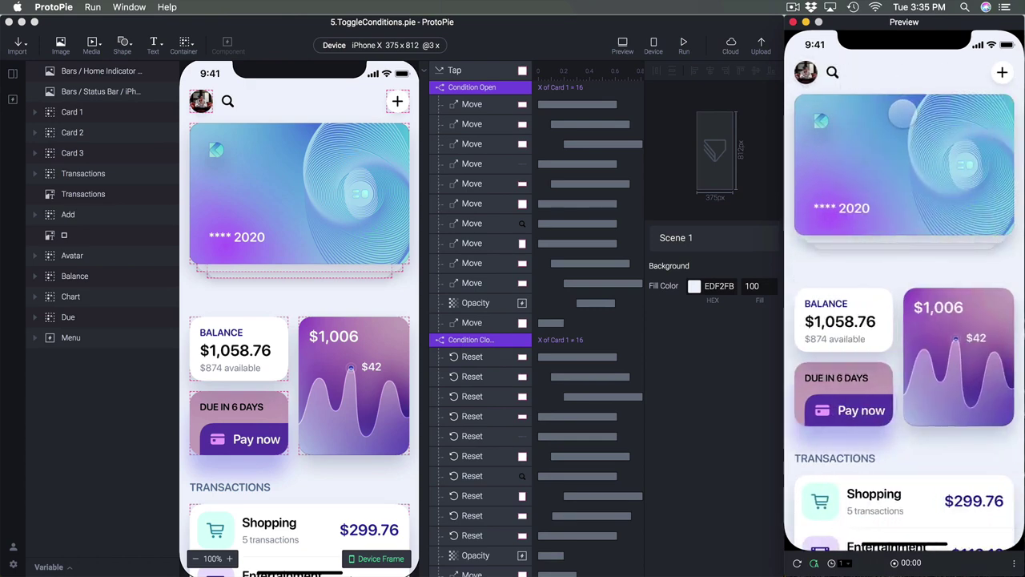
{"action": "left_click", "coordinate": [806, 72]}
{"action": "left_click", "coordinate": [809, 72]}
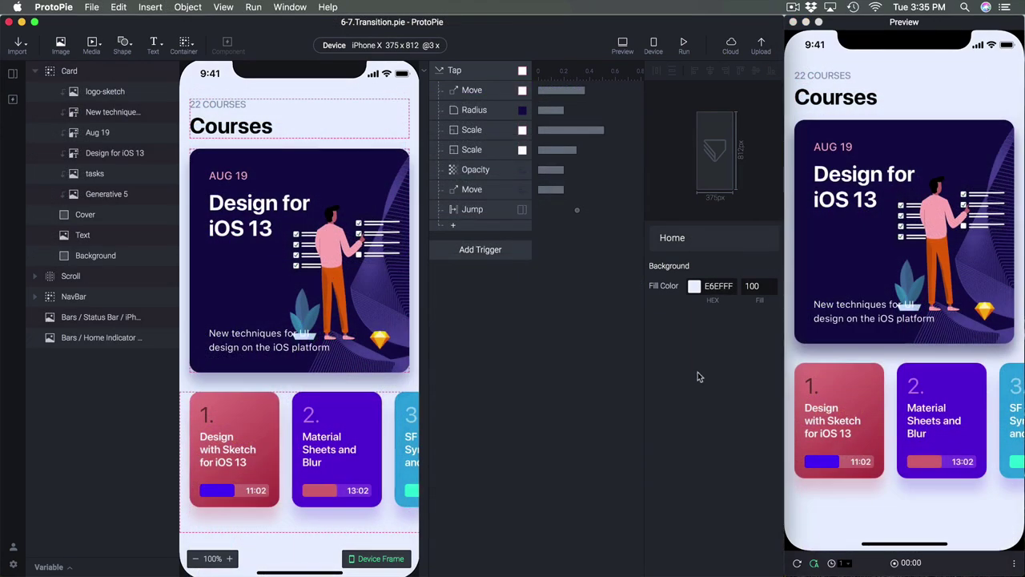
Expand the AUG 19 course card into its detail view, then pull it down to close
{"action": "left_click", "coordinate": [891, 255]}
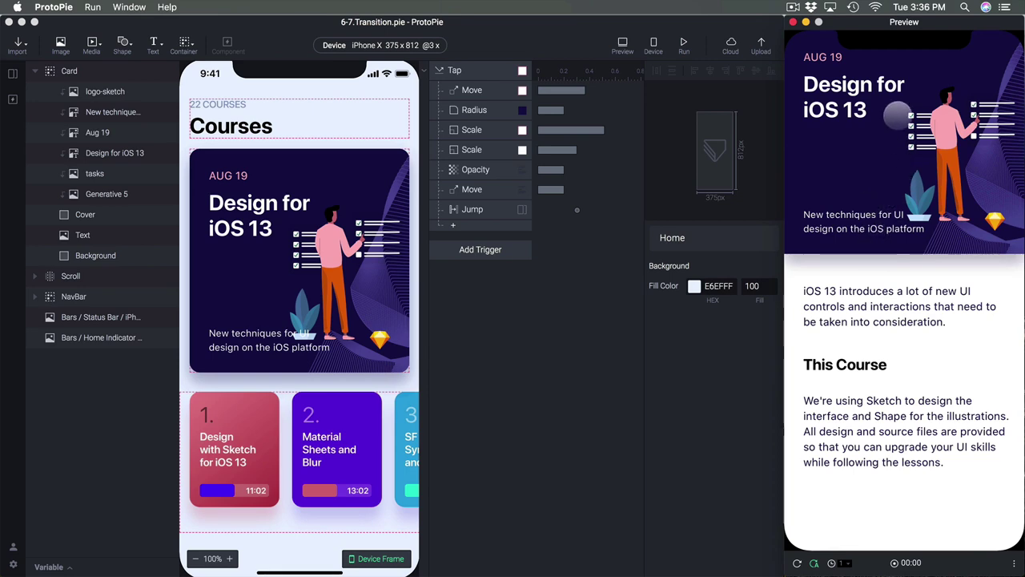
{"action": "left_click", "coordinate": [897, 116]}
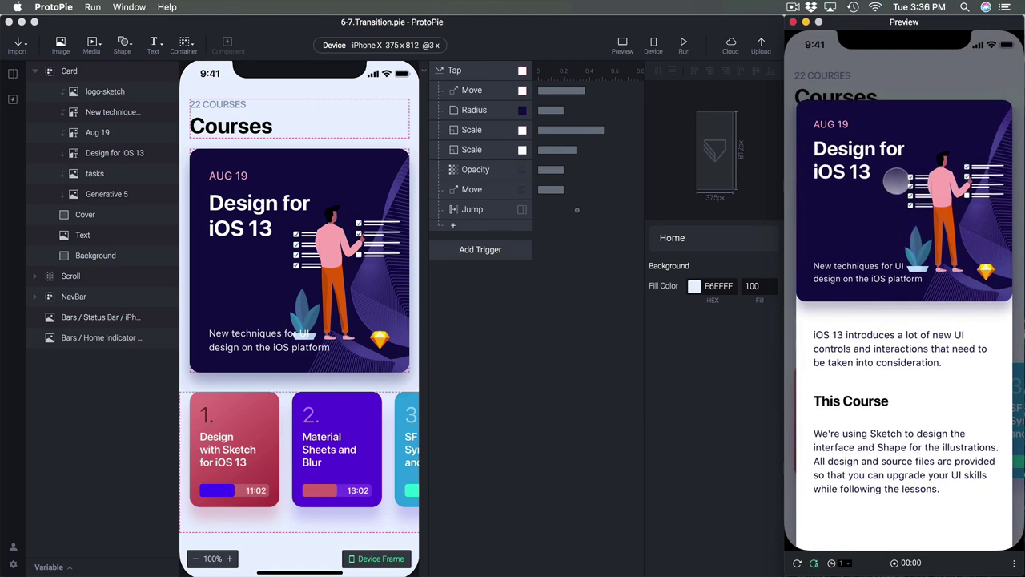
{"action": "left_click_drag", "start_coordinate": [894, 174], "coordinate": [886, 314]}
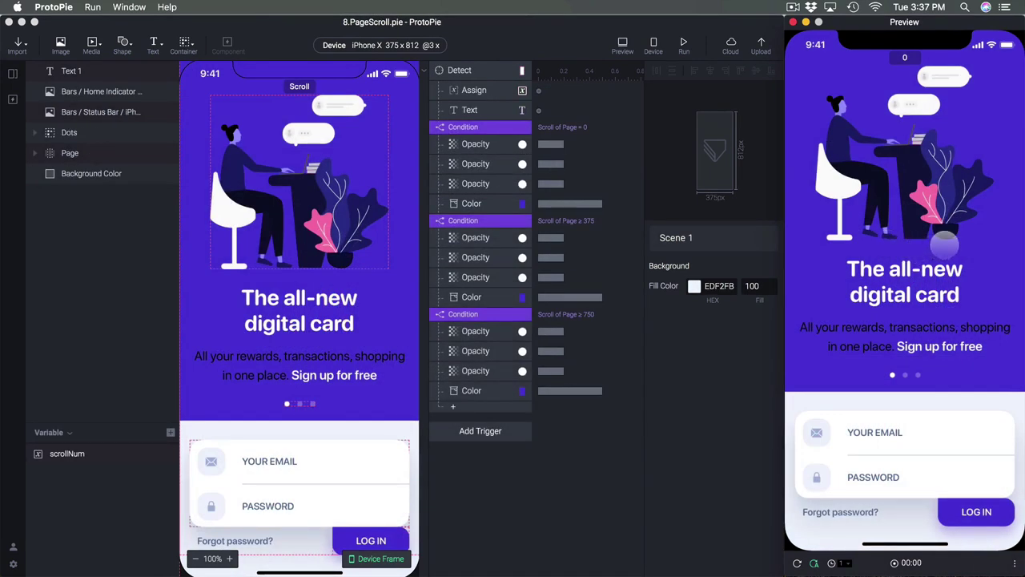
Swipe between the first two onboarding pages and view the scrollNum variable's settings
{"action": "left_click_drag", "start_coordinate": [978, 236], "coordinate": [955, 249]}
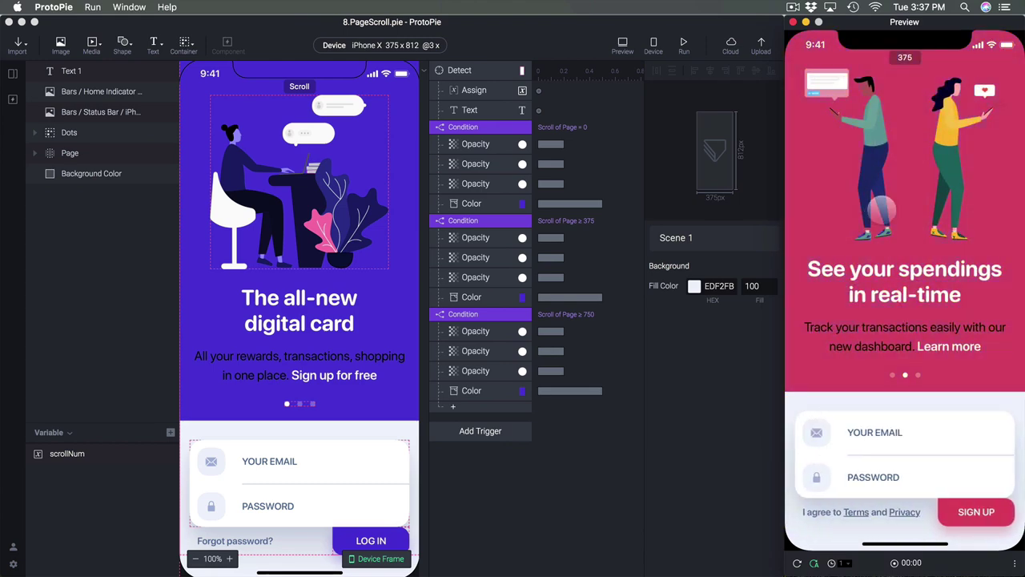
{"action": "left_click_drag", "start_coordinate": [807, 240], "coordinate": [947, 232]}
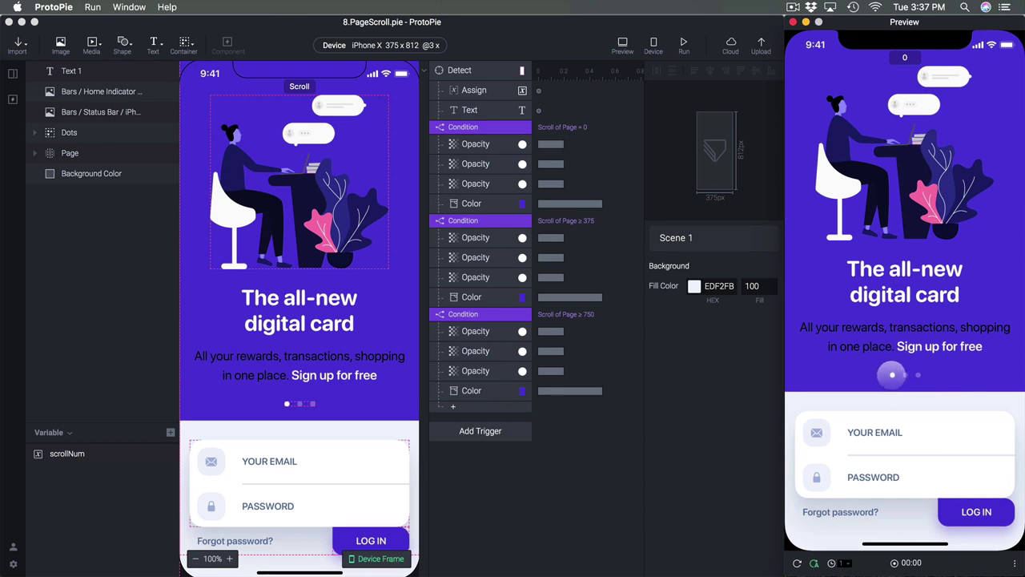
{"action": "left_click_drag", "start_coordinate": [953, 310], "coordinate": [870, 256]}
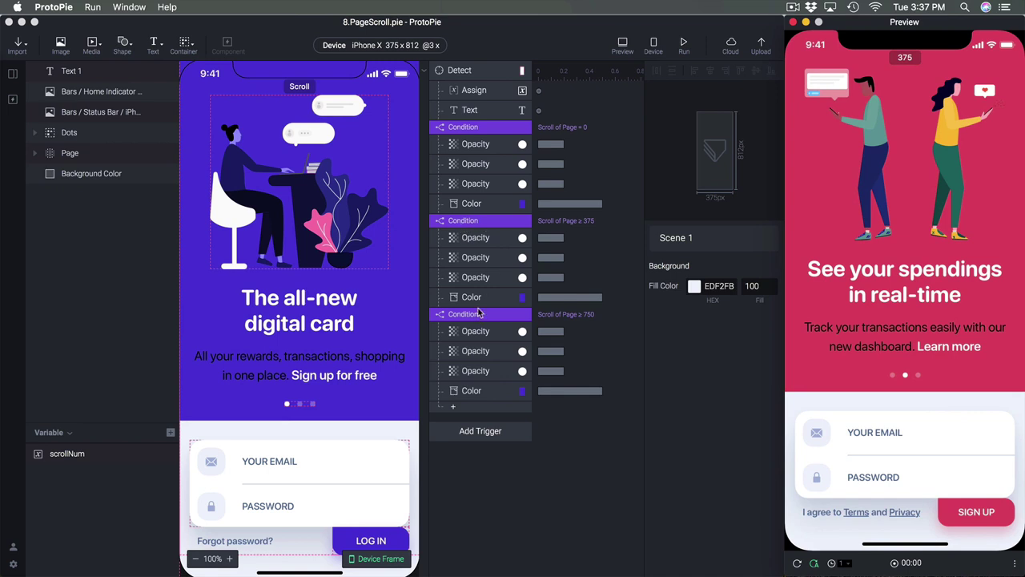
{"action": "left_click", "coordinate": [80, 470]}
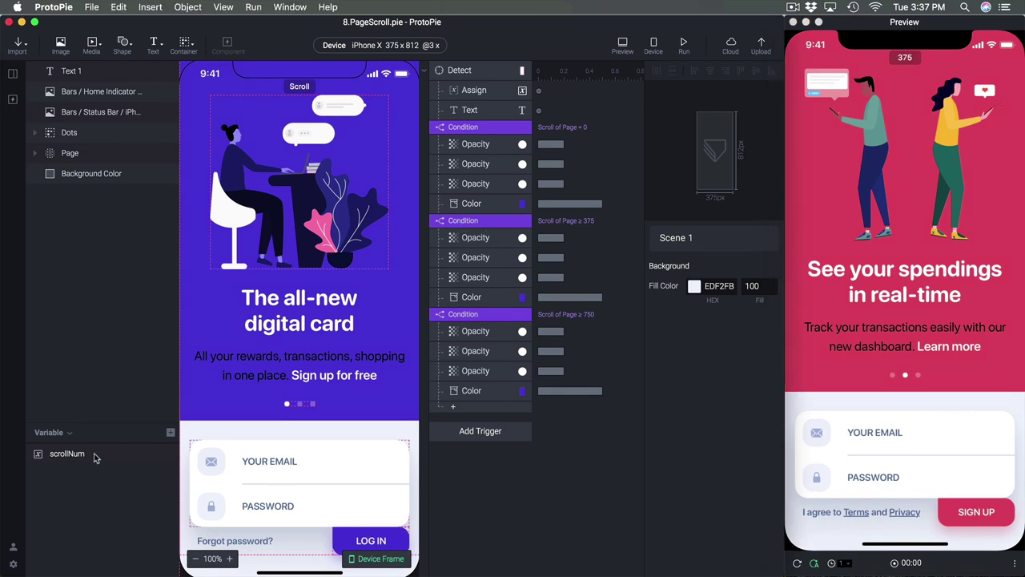
{"action": "left_click", "coordinate": [80, 457]}
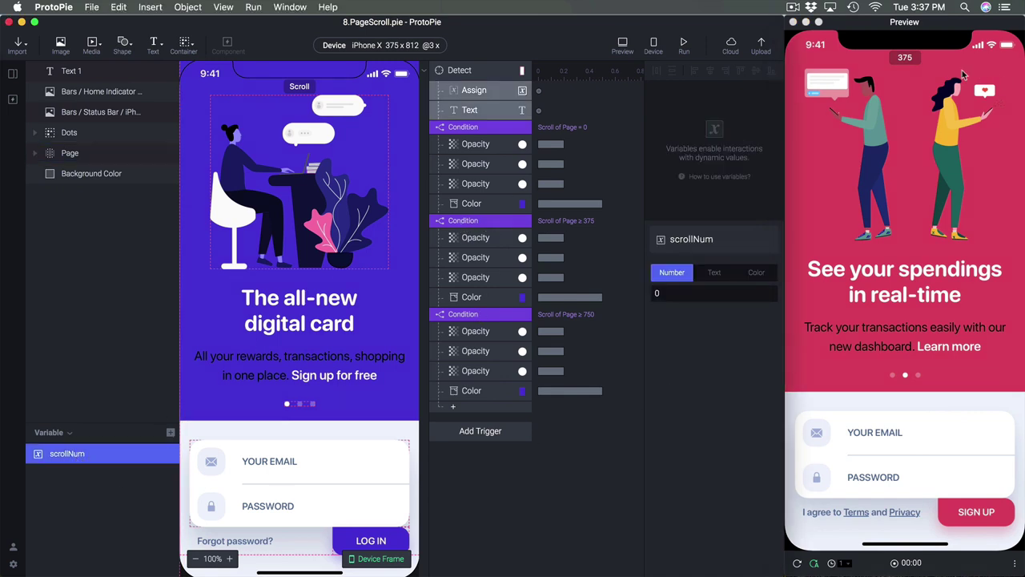
Swipe the onboarding pages forward to Security, wherever you go, and back one page
{"action": "left_click_drag", "start_coordinate": [882, 265], "coordinate": [978, 272]}
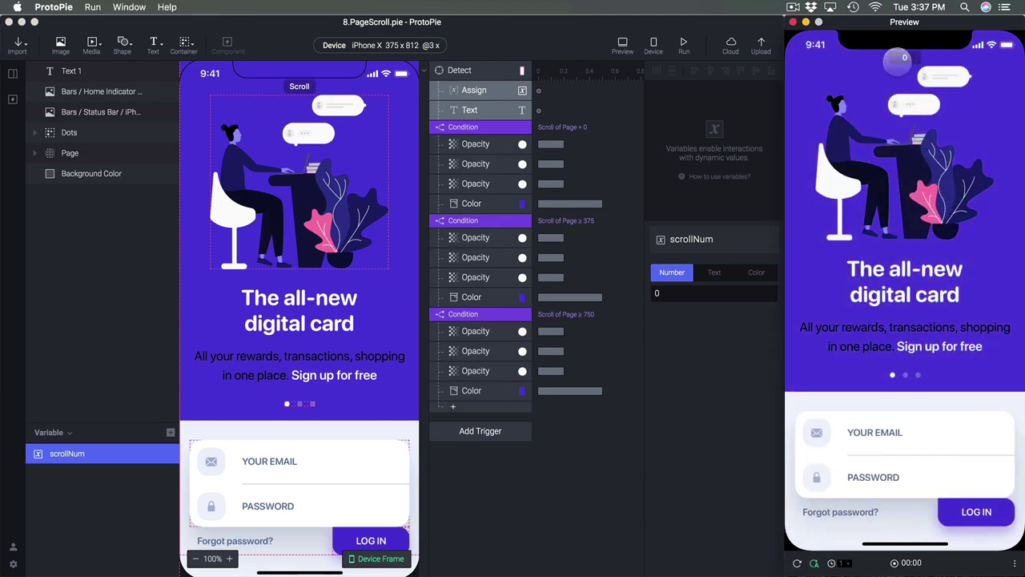
{"action": "left_click_drag", "start_coordinate": [955, 128], "coordinate": [881, 97]}
{"action": "left_click_drag", "start_coordinate": [960, 79], "coordinate": [898, 63]}
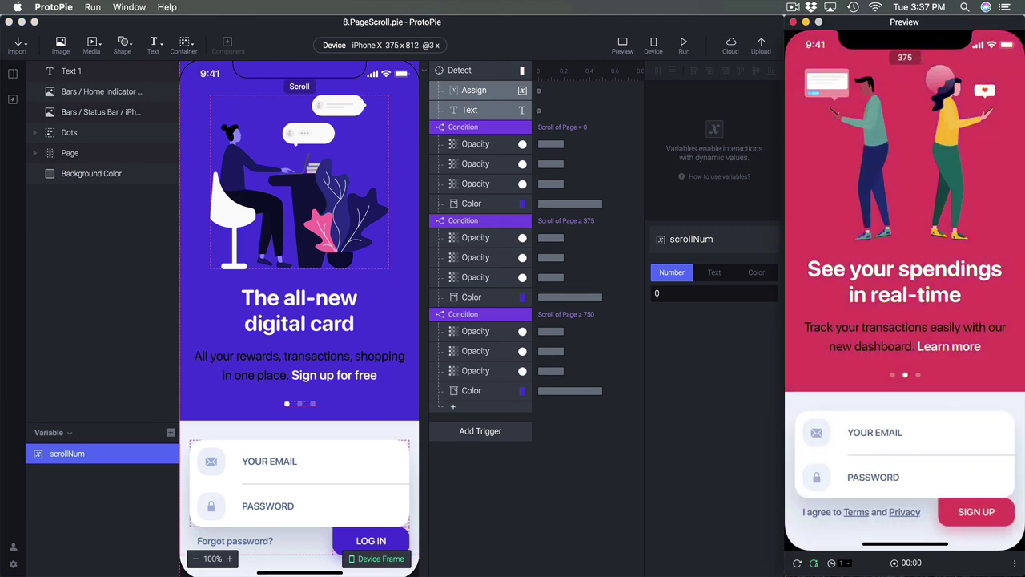
{"action": "left_click_drag", "start_coordinate": [953, 94], "coordinate": [889, 100]}
{"action": "left_click_drag", "start_coordinate": [929, 128], "coordinate": [968, 135]}
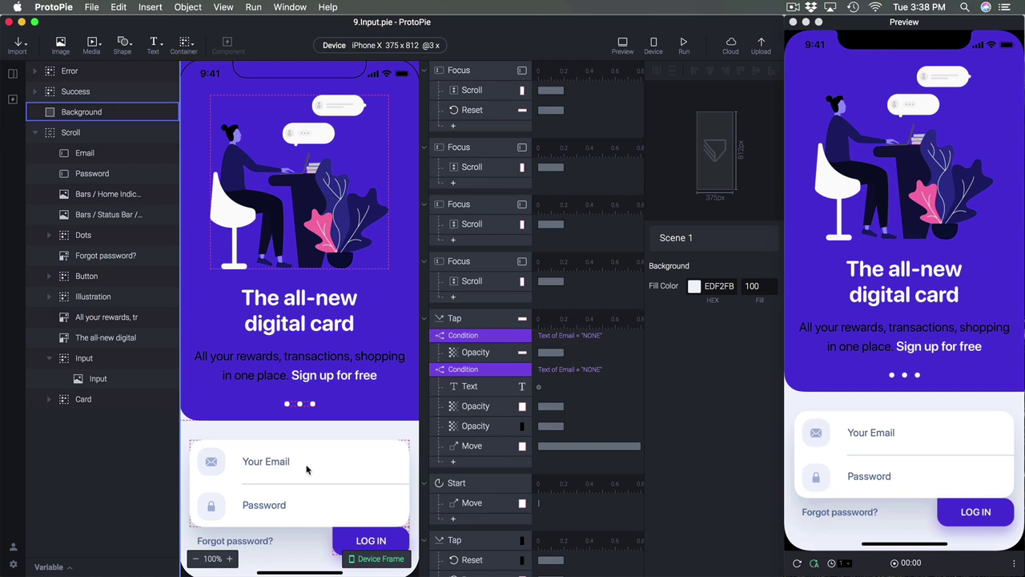
Trigger the invalid-email error, then log in with a valid email address to see the Congrats modal
{"action": "left_click", "coordinate": [881, 441]}
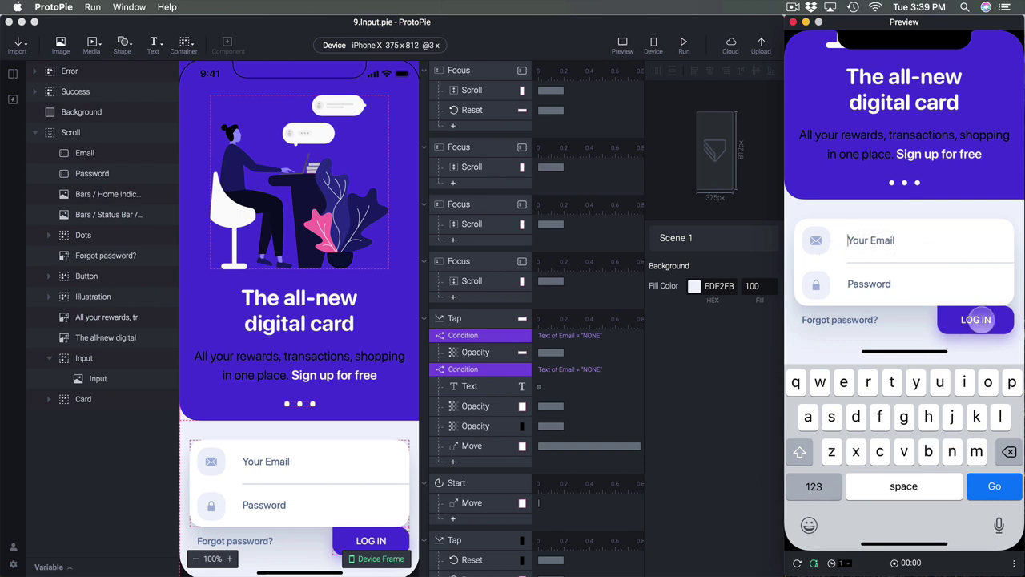
{"action": "left_click", "coordinate": [972, 318]}
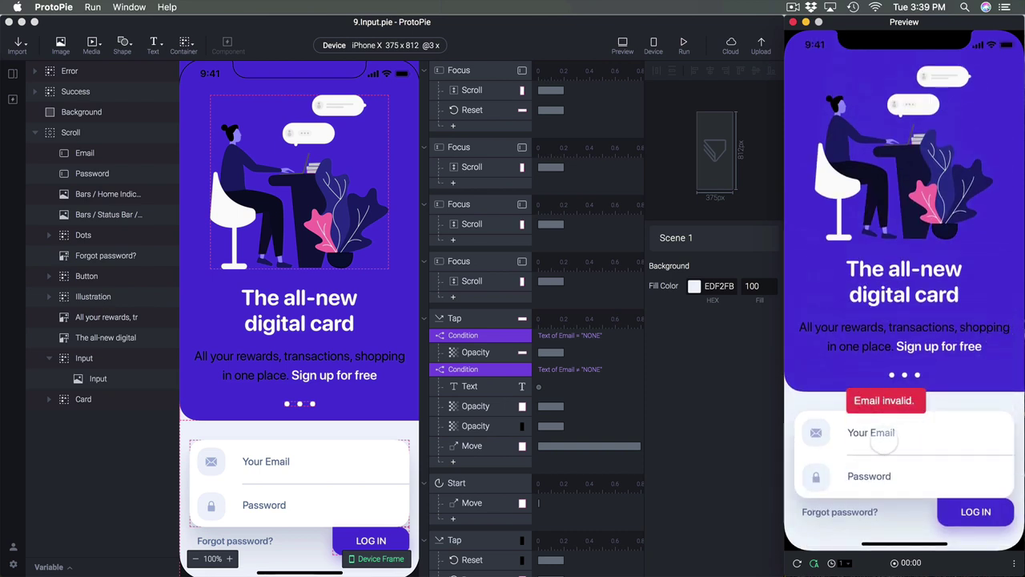
{"action": "left_click", "coordinate": [889, 442]}
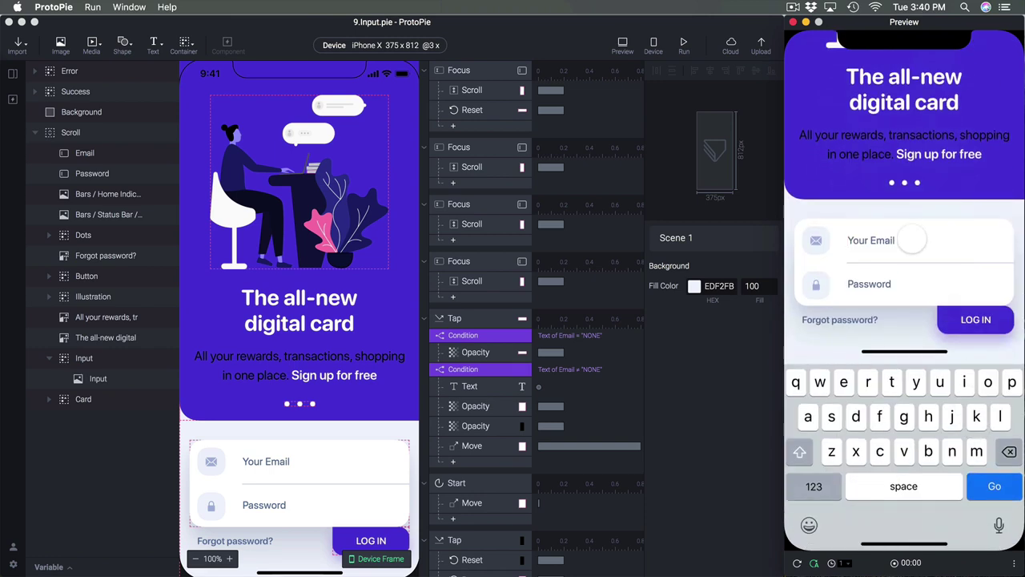
{"action": "type", "text": "email@gmail.com"}
{"action": "left_click", "coordinate": [976, 319]}
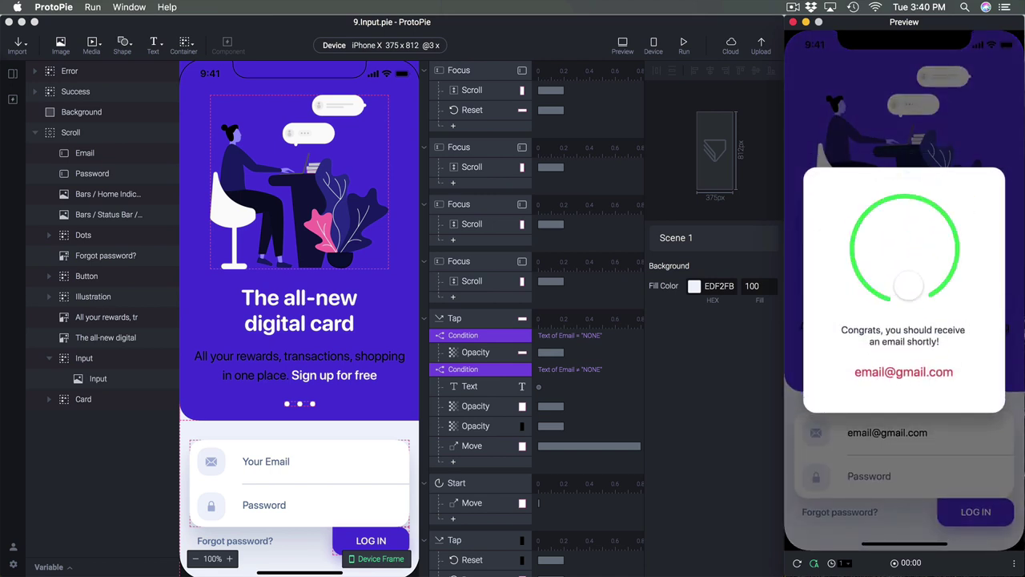
{"action": "key", "text": "super+Tab"}
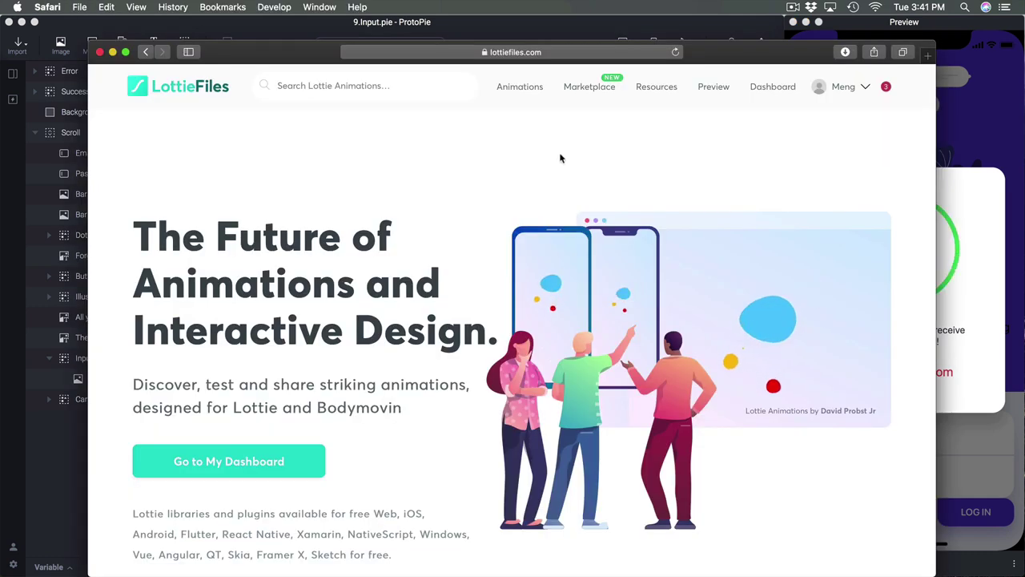
Search LottieFiles for 'success' and scroll through the results
{"action": "left_click", "coordinate": [343, 85]}
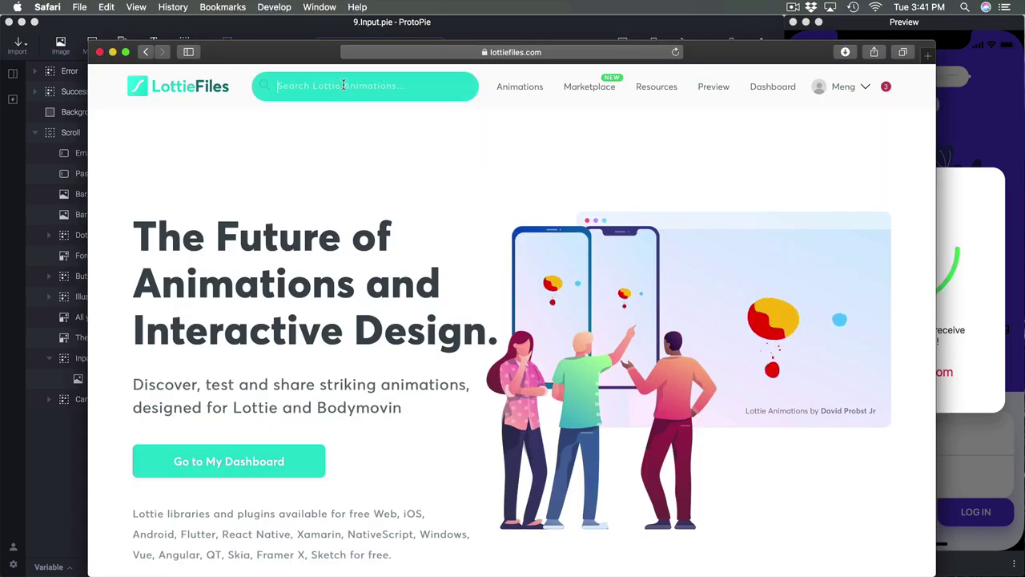
{"action": "type", "text": "success"}
{"action": "key", "text": "Return"}
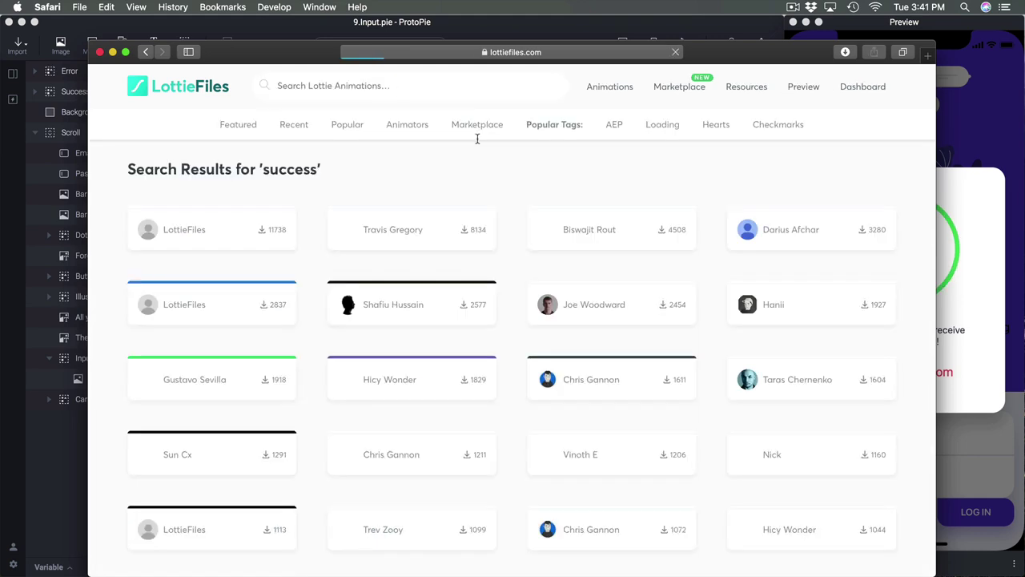
{"action": "scroll", "coordinate": [501, 344], "scroll_direction": "down", "scroll_amount": 5}
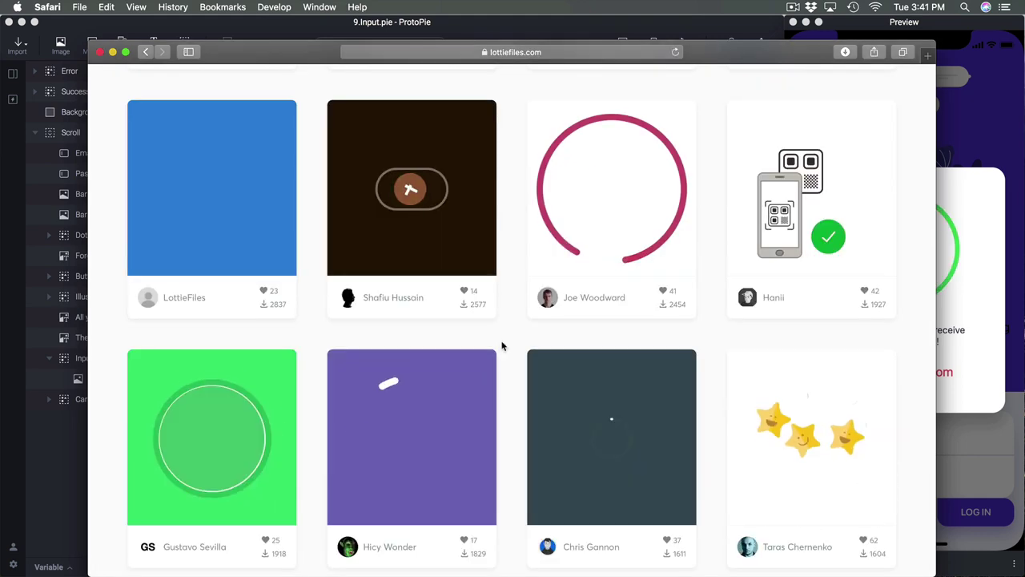
Open the Success Animation, view its other download formats, and return to ProtoPie
{"action": "left_click", "coordinate": [228, 448]}
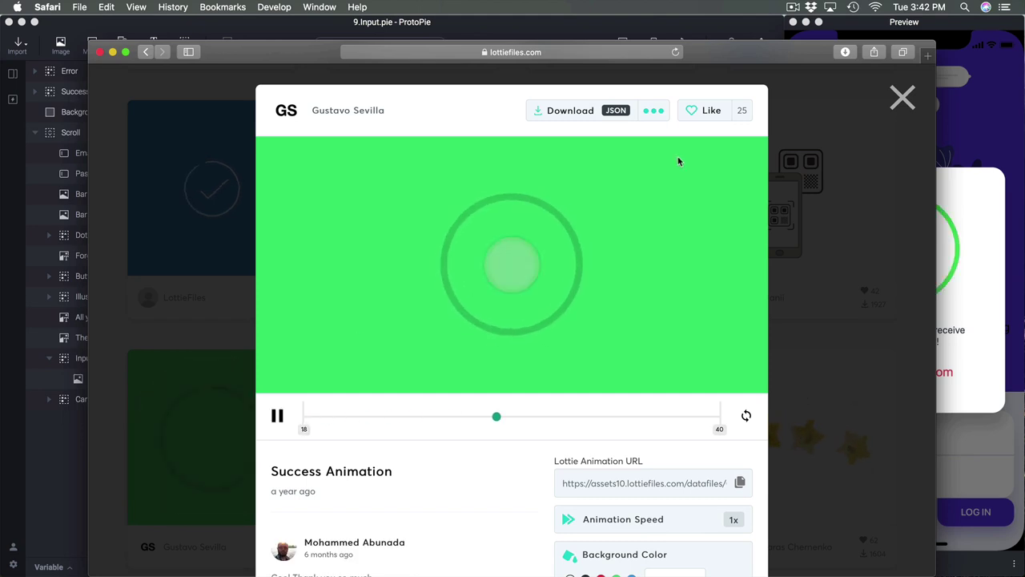
{"action": "left_click", "coordinate": [654, 111]}
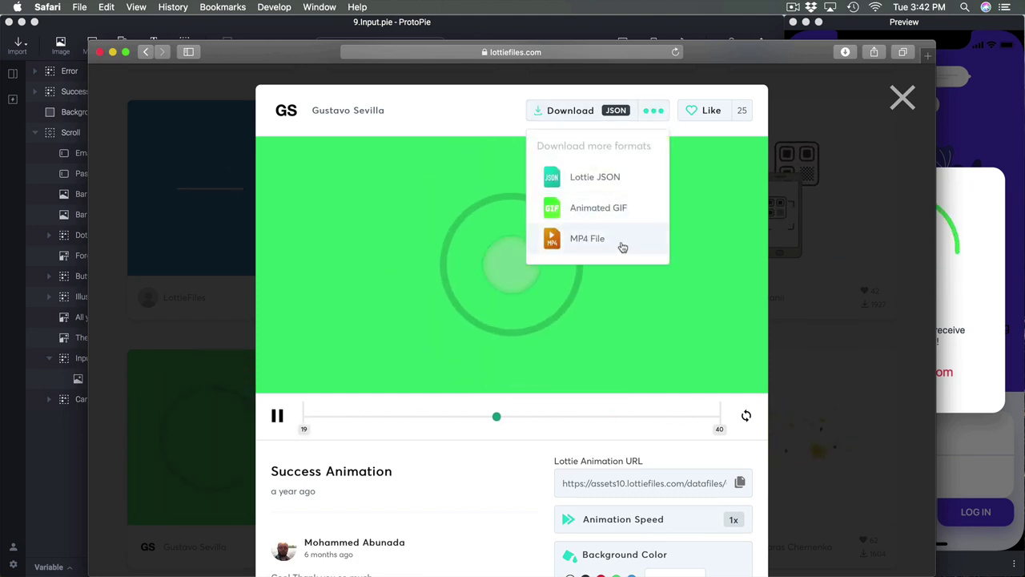
{"action": "left_click", "coordinate": [969, 335]}
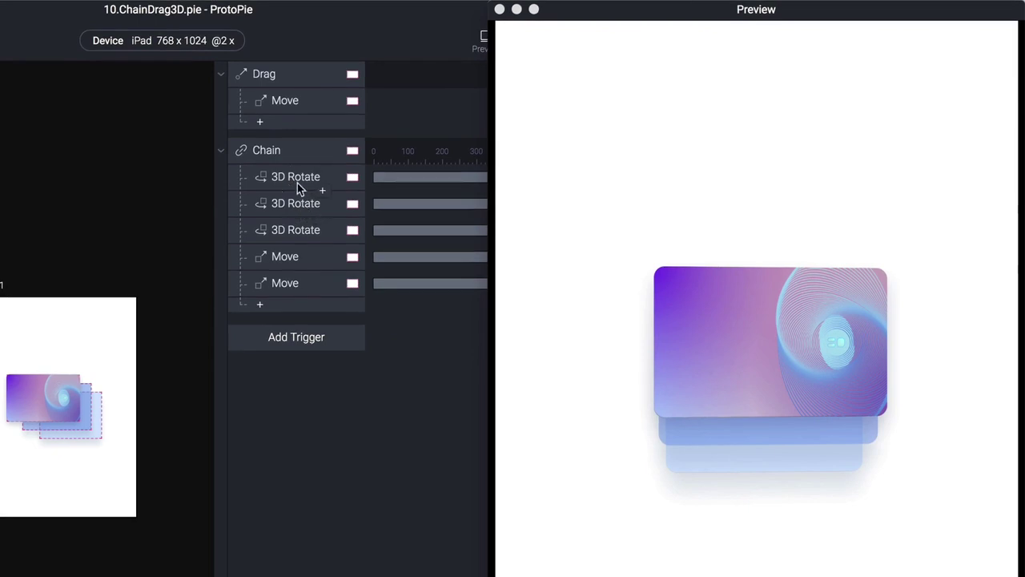
Inspect Cards 1–3's chained 3D Rotate and the first Move, then drag the card stack sideways
{"action": "left_click", "coordinate": [297, 183]}
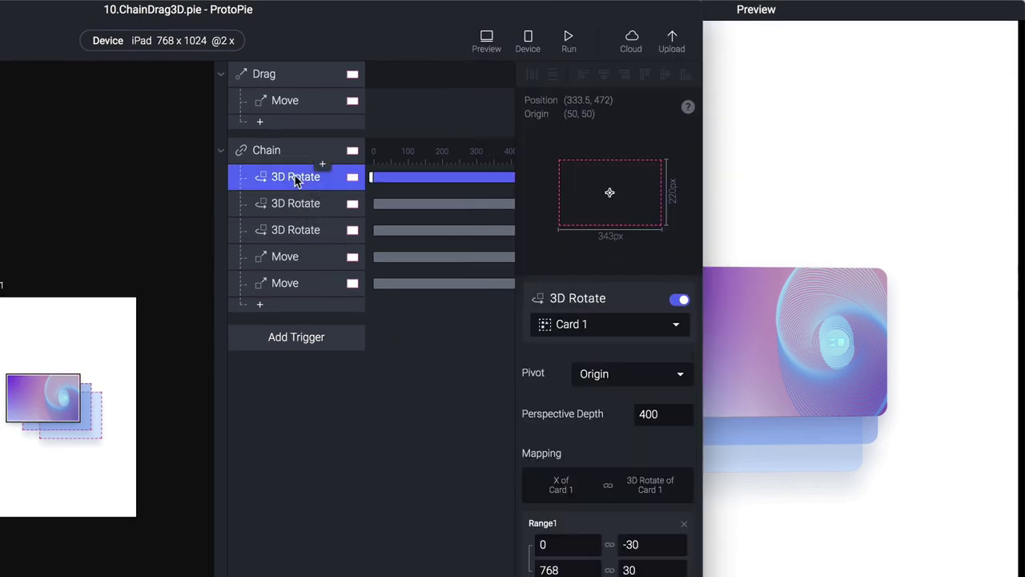
{"action": "left_click", "coordinate": [298, 207]}
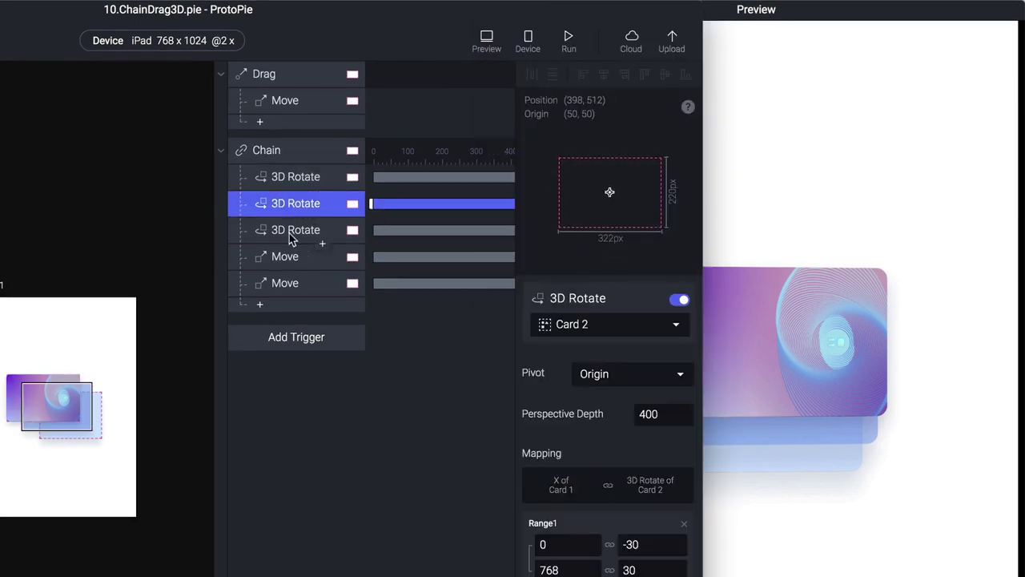
{"action": "left_click", "coordinate": [294, 237]}
{"action": "left_click", "coordinate": [288, 265]}
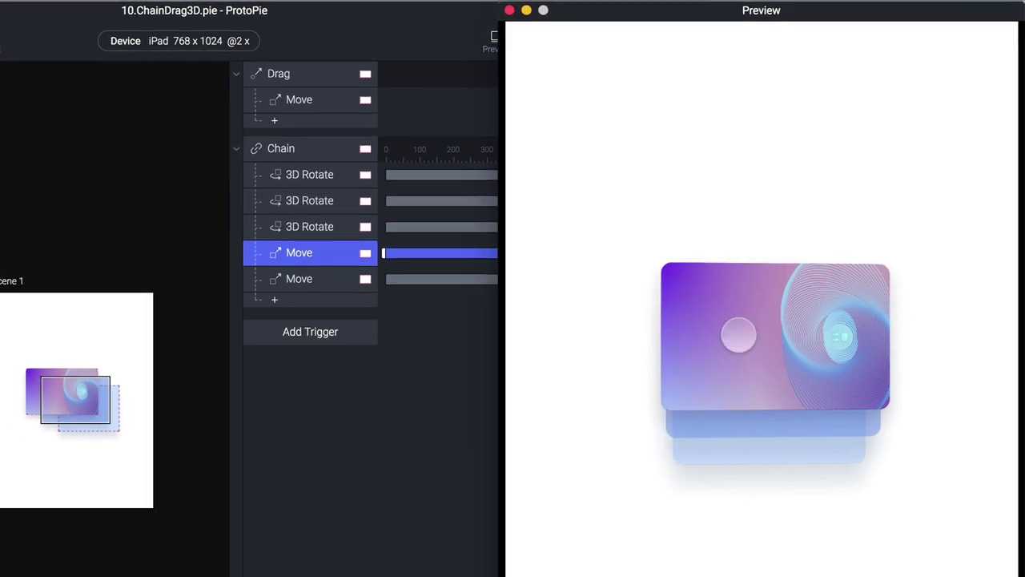
{"action": "left_click_drag", "start_coordinate": [745, 328], "coordinate": [531, 351]}
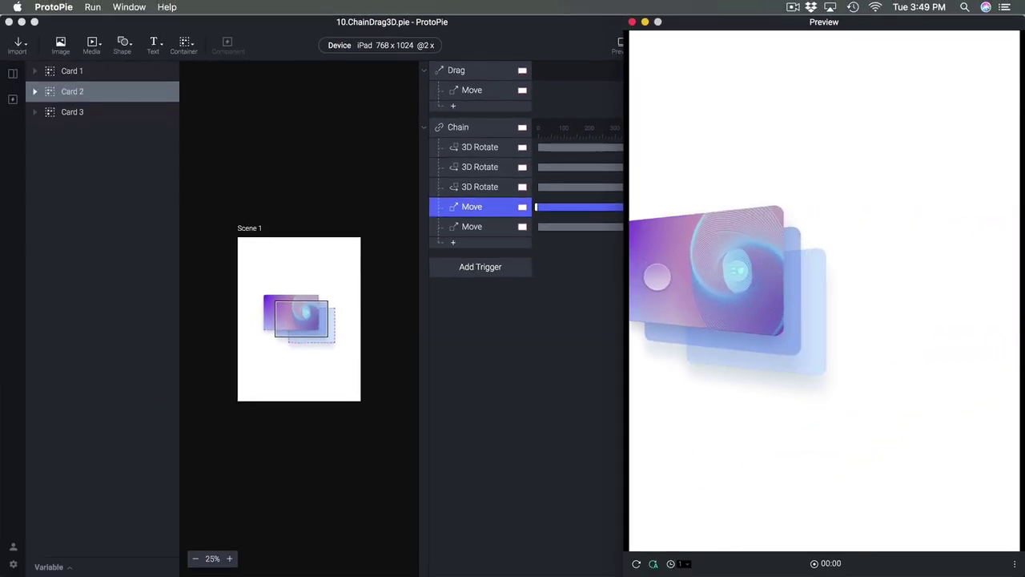
{"action": "left_click_drag", "start_coordinate": [704, 320], "coordinate": [737, 321]}
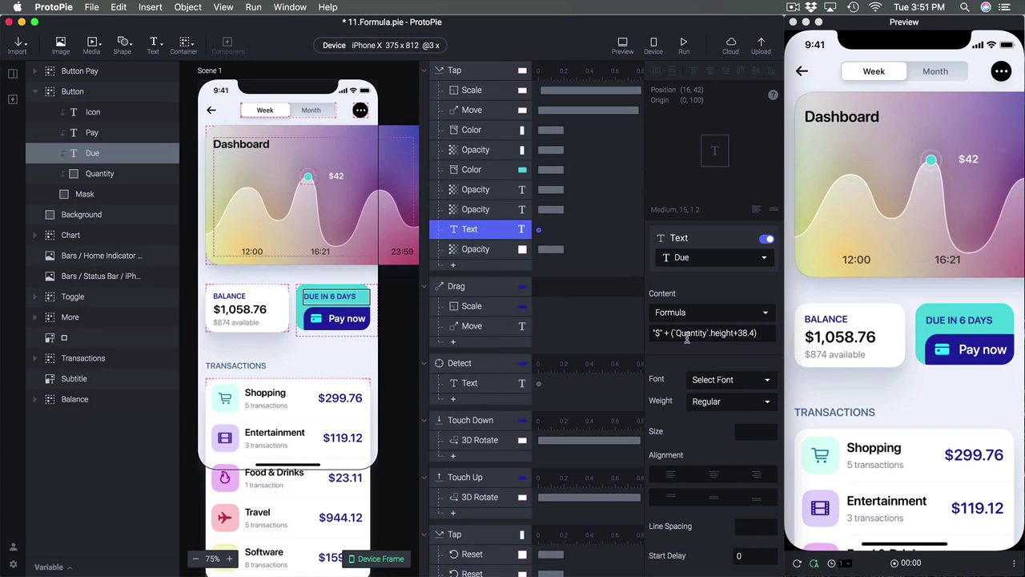
Open Confirm Payment from the Due card and slide the $100 payment bar up and back
{"action": "left_click", "coordinate": [936, 322]}
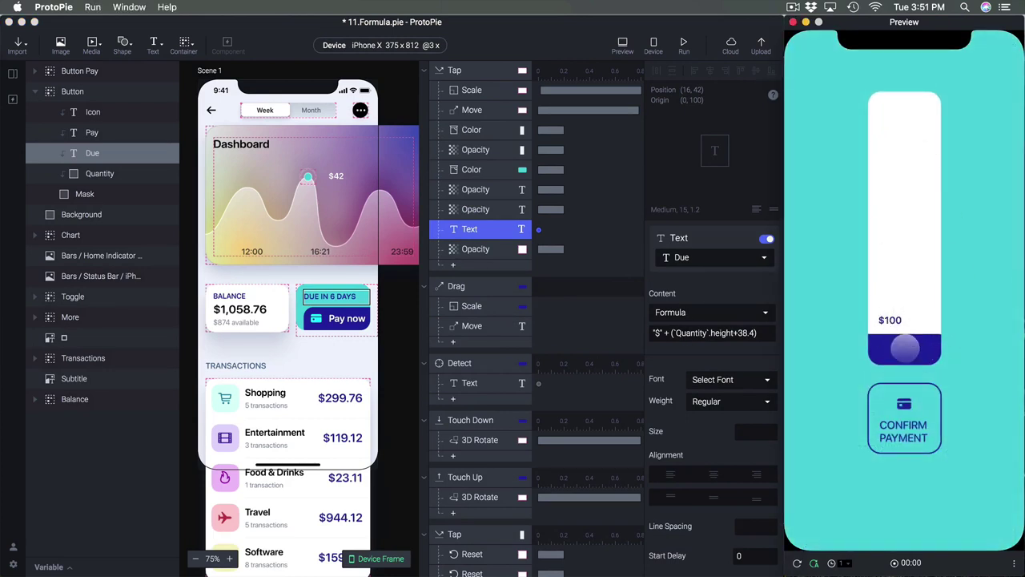
{"action": "left_click_drag", "start_coordinate": [906, 365], "coordinate": [913, 208]}
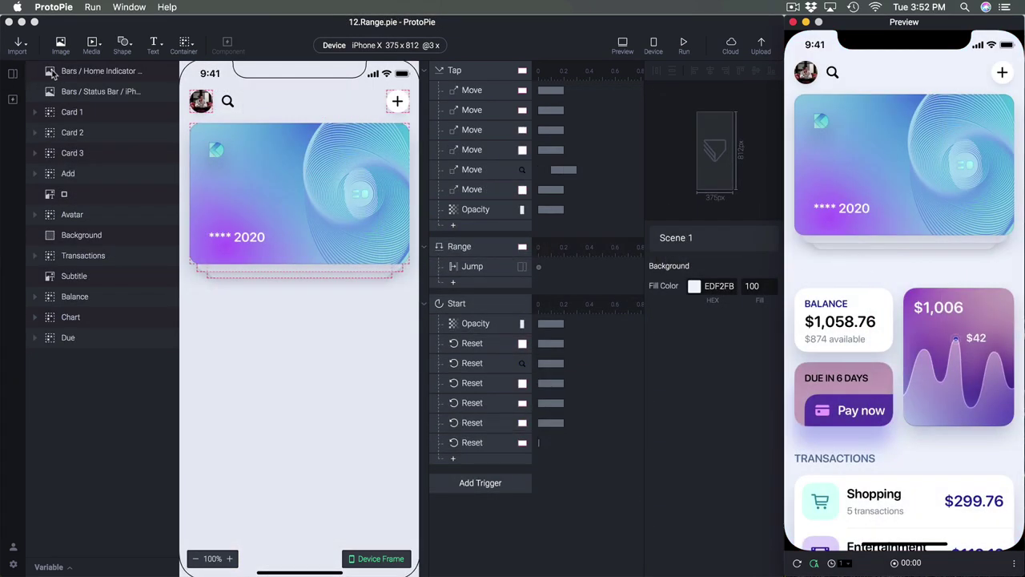
Look over Scenes 1 and 2, then inspect the Tap trigger's Move response on Card 1
{"action": "left_click", "coordinate": [24, 77]}
{"action": "left_click", "coordinate": [13, 74]}
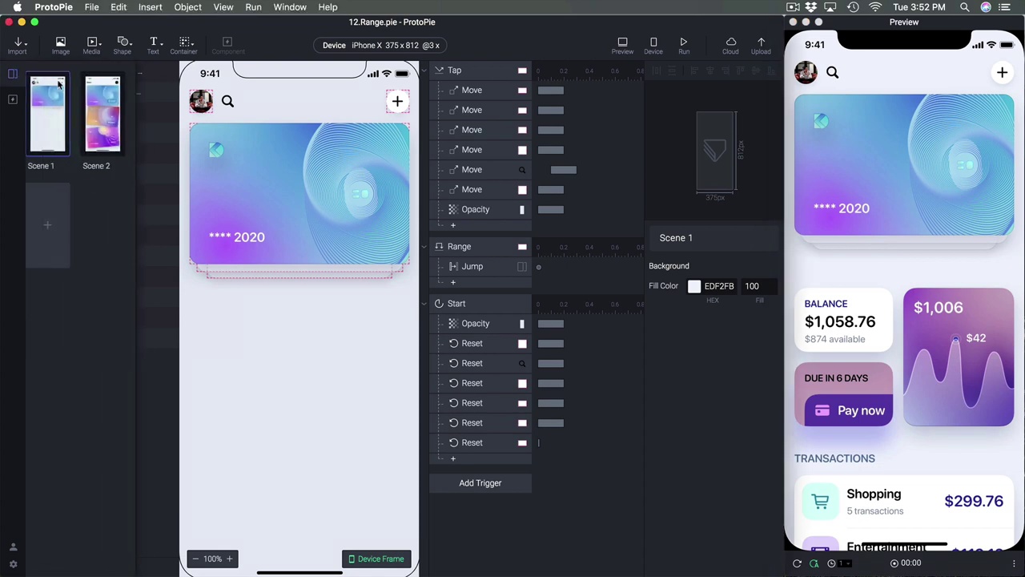
{"action": "left_click", "coordinate": [119, 126]}
{"action": "left_click", "coordinate": [65, 125]}
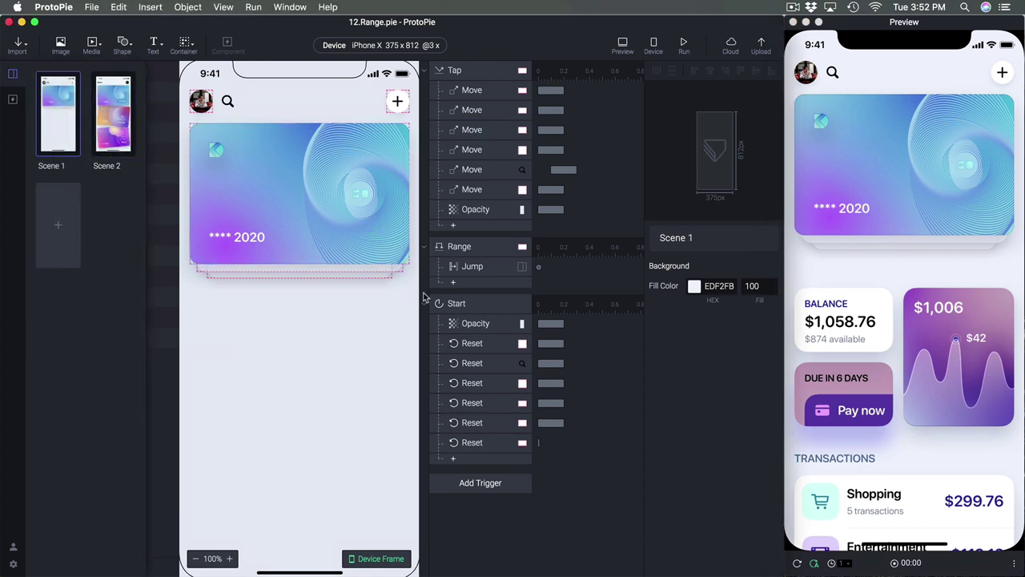
{"action": "key", "text": "super+1"}
{"action": "left_click", "coordinate": [471, 92]}
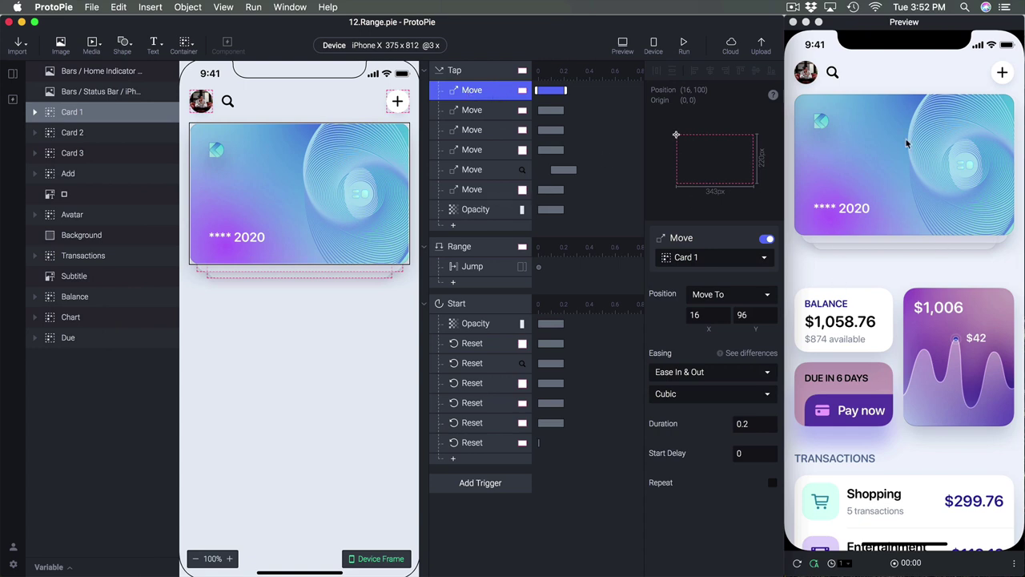
Review the Range trigger on Card 1's Y and its Jump to Scene 2, then test it in Preview
{"action": "left_click", "coordinate": [895, 272]}
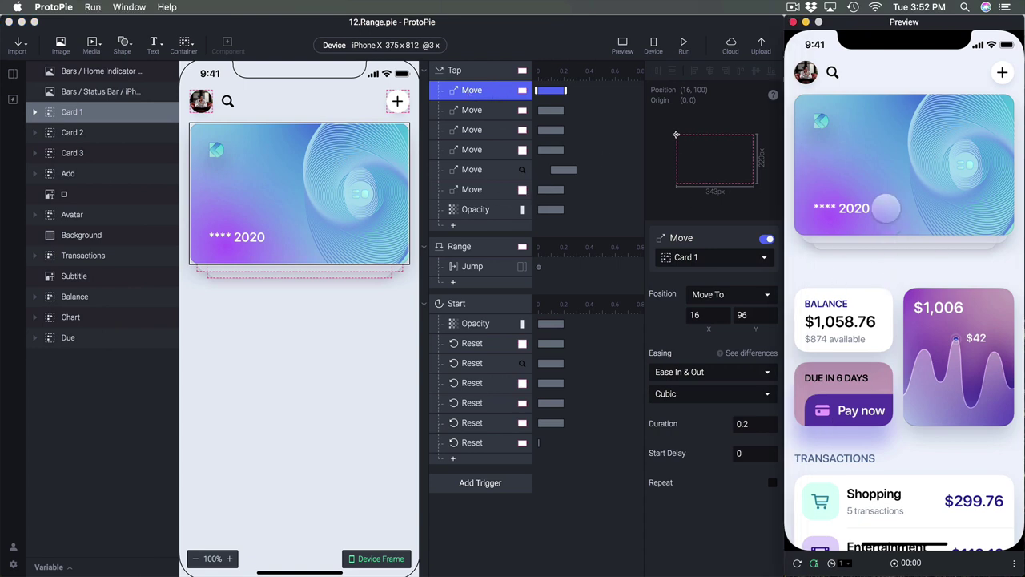
{"action": "left_click", "coordinate": [472, 258]}
{"action": "left_click", "coordinate": [477, 254]}
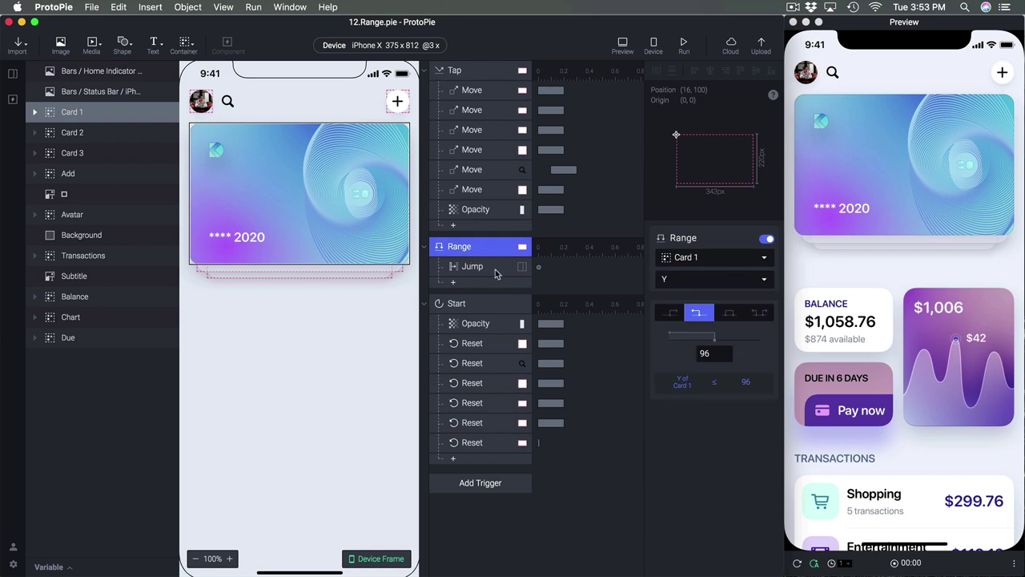
{"action": "left_click", "coordinate": [481, 268]}
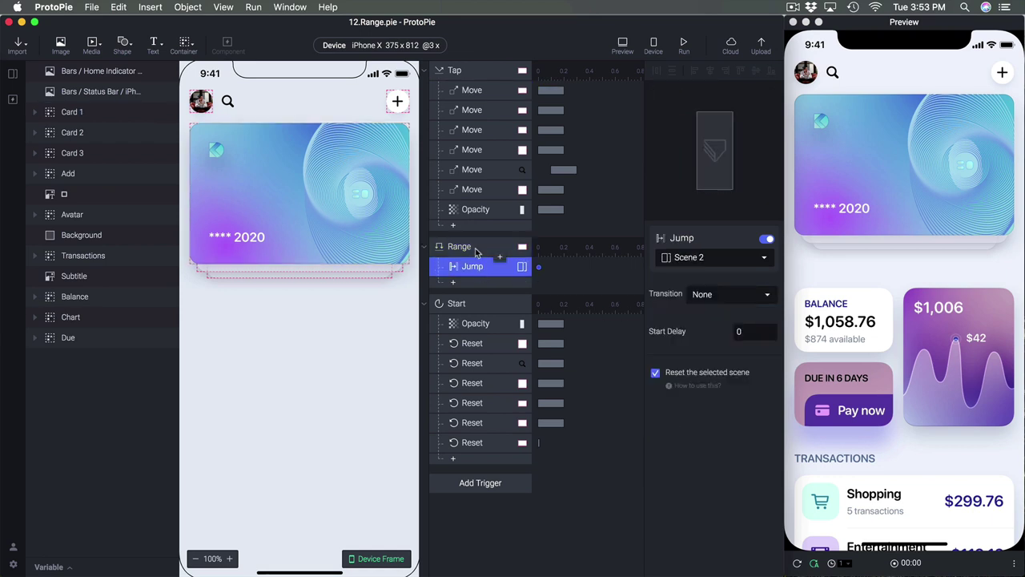
{"action": "left_click", "coordinate": [476, 253]}
{"action": "left_click", "coordinate": [477, 271]}
{"action": "left_click", "coordinate": [864, 172]}
{"action": "left_click", "coordinate": [885, 178]}
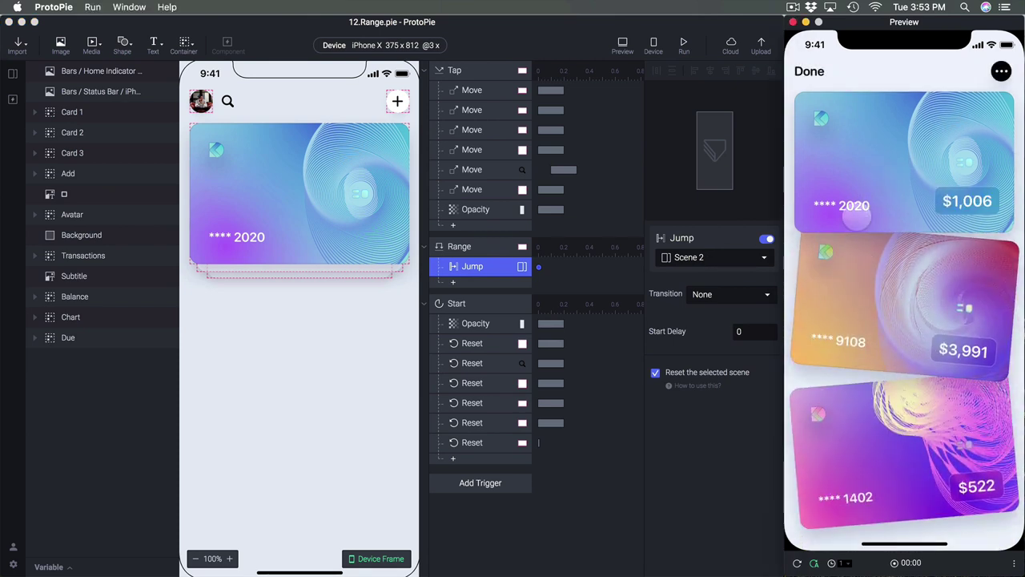
Open Scene 2 on the canvas with Card 1 deselected
{"action": "left_click", "coordinate": [12, 74]}
{"action": "double_click", "coordinate": [132, 116]}
{"action": "left_click", "coordinate": [205, 158]}
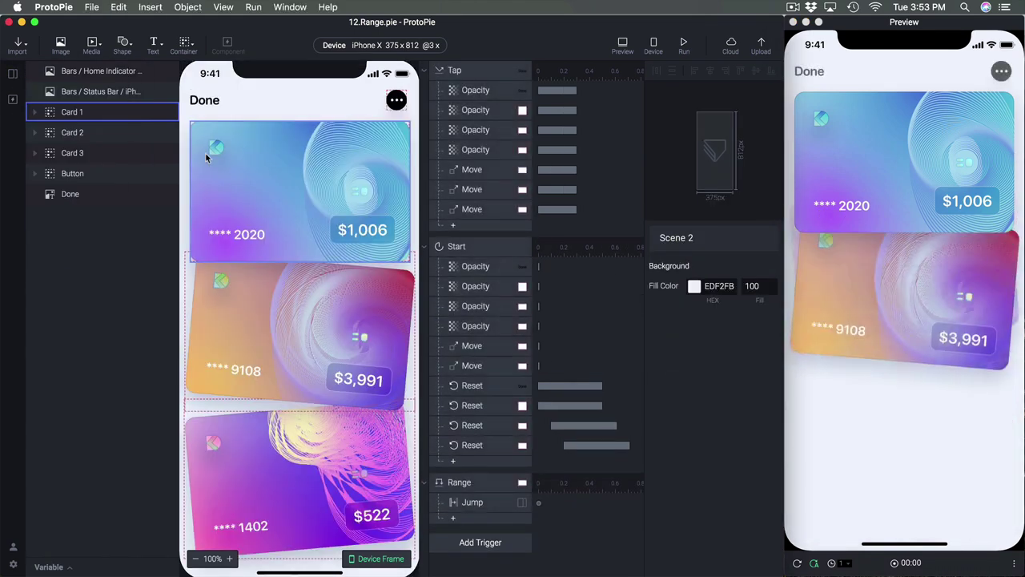
{"action": "left_click", "coordinate": [561, 205]}
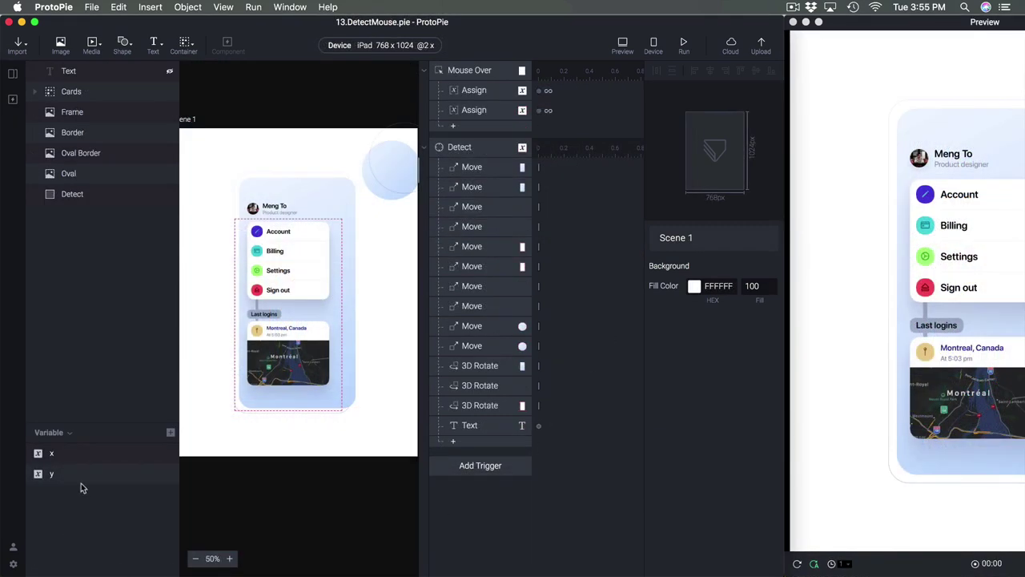
Inspect the x variable, its Detect trigger and the Mouse Over Assign formula feeding it
{"action": "left_click", "coordinate": [96, 453]}
{"action": "left_click", "coordinate": [459, 147]}
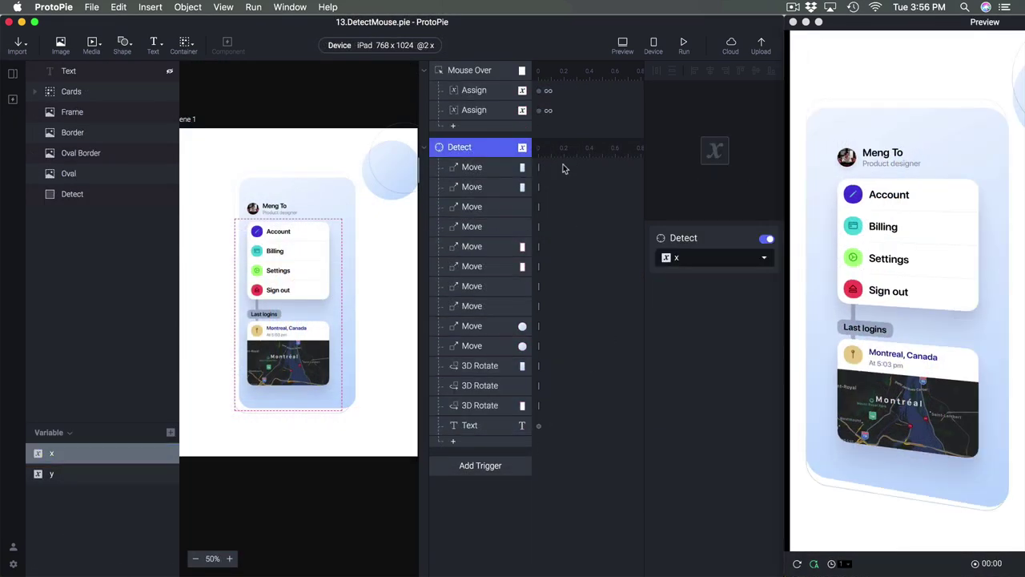
{"action": "left_click", "coordinate": [466, 72]}
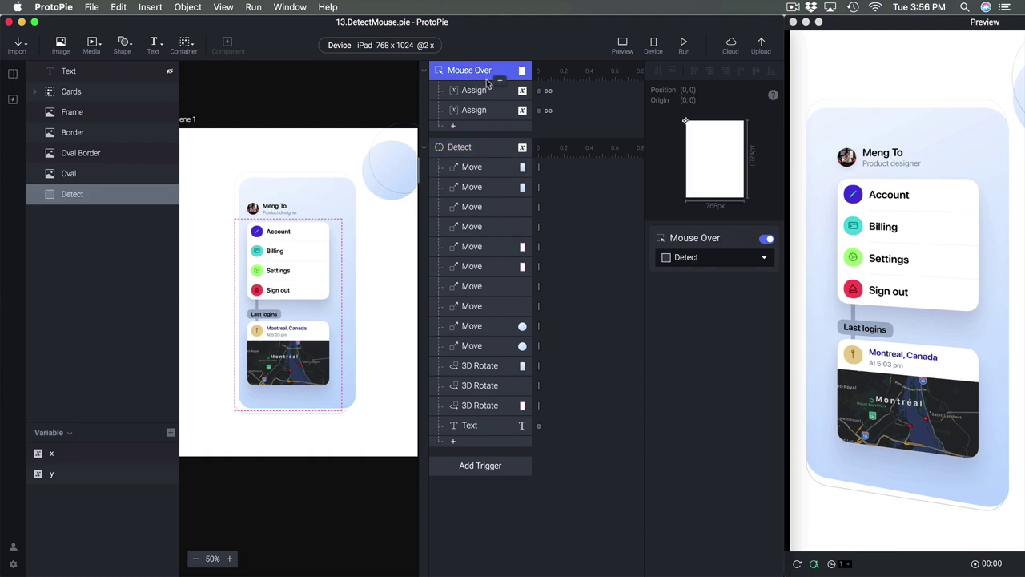
{"action": "left_click", "coordinate": [482, 96]}
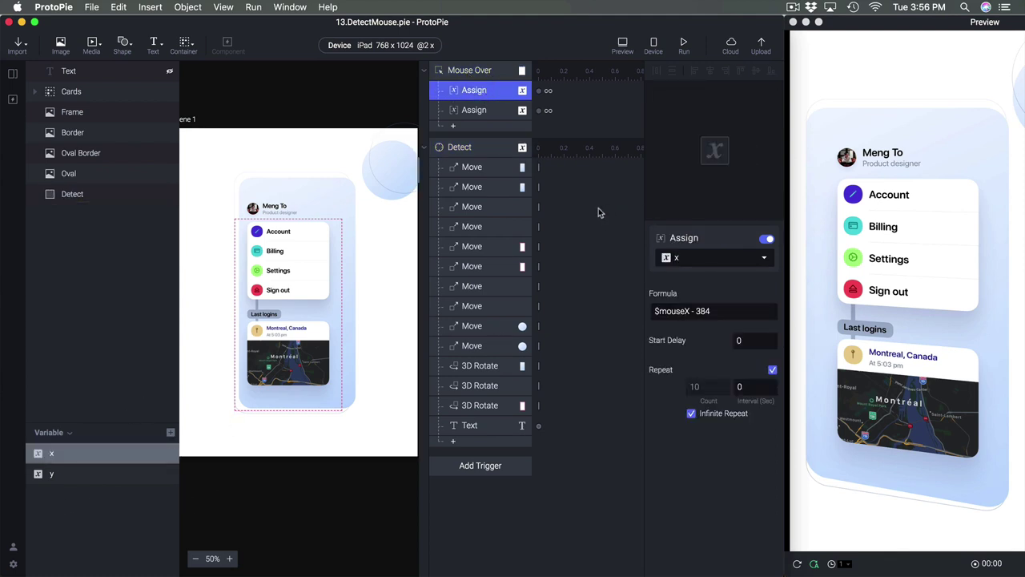
{"action": "left_click", "coordinate": [473, 150]}
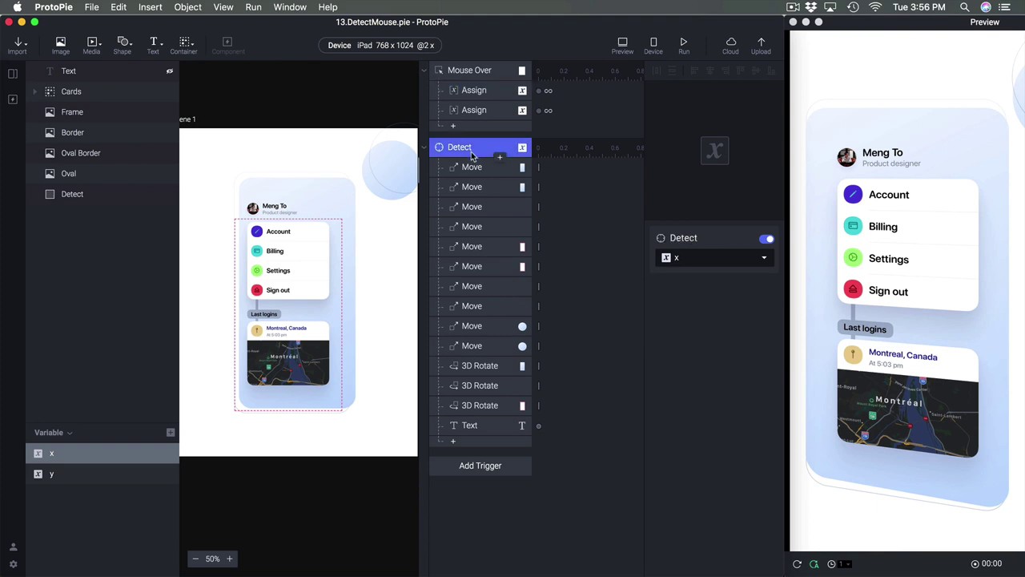
Review Frame's x/y Move and 3D Rotate responses, then centre the live Preview window
{"action": "left_click", "coordinate": [477, 170]}
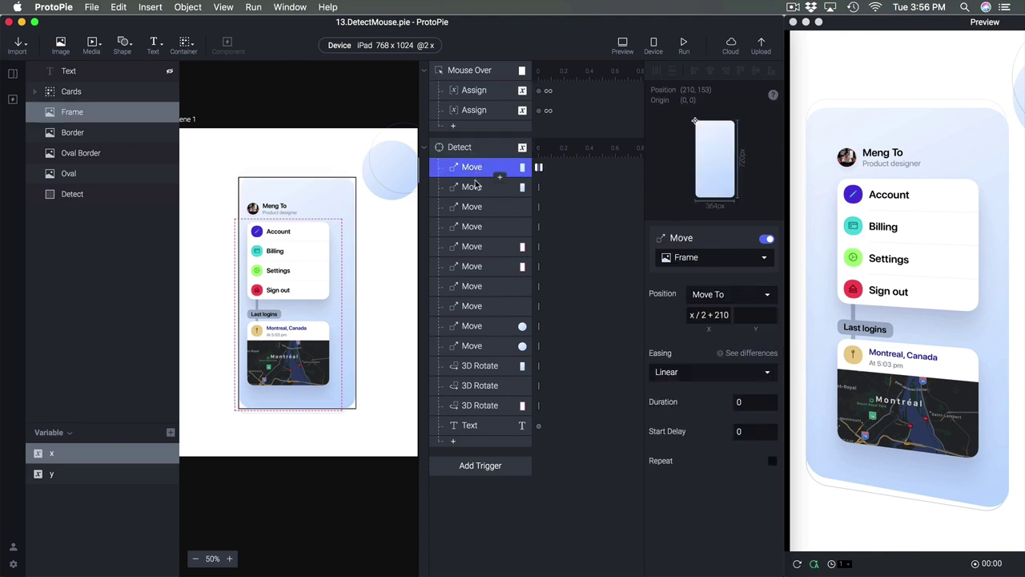
{"action": "left_click", "coordinate": [474, 188]}
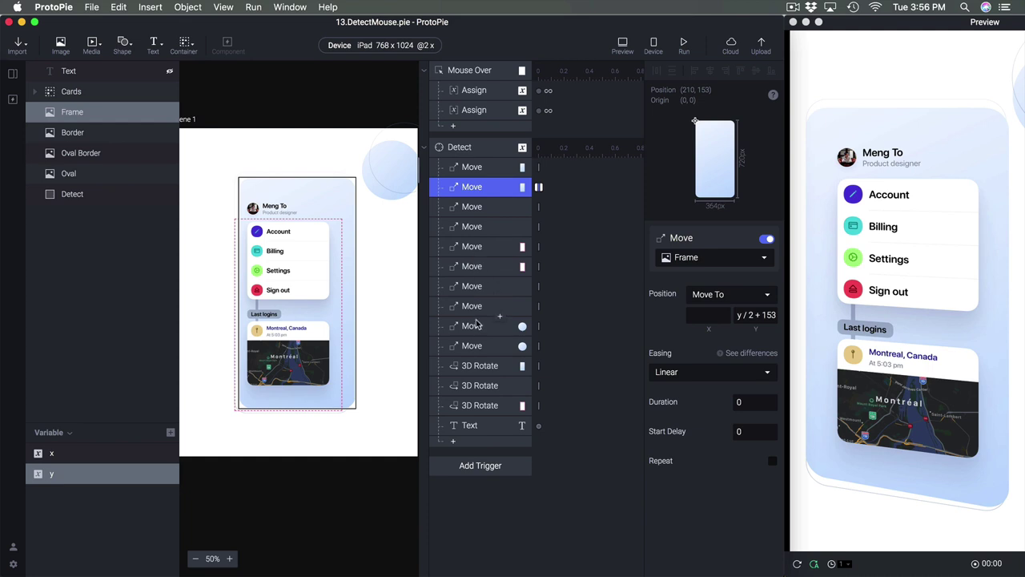
{"action": "left_click", "coordinate": [480, 368]}
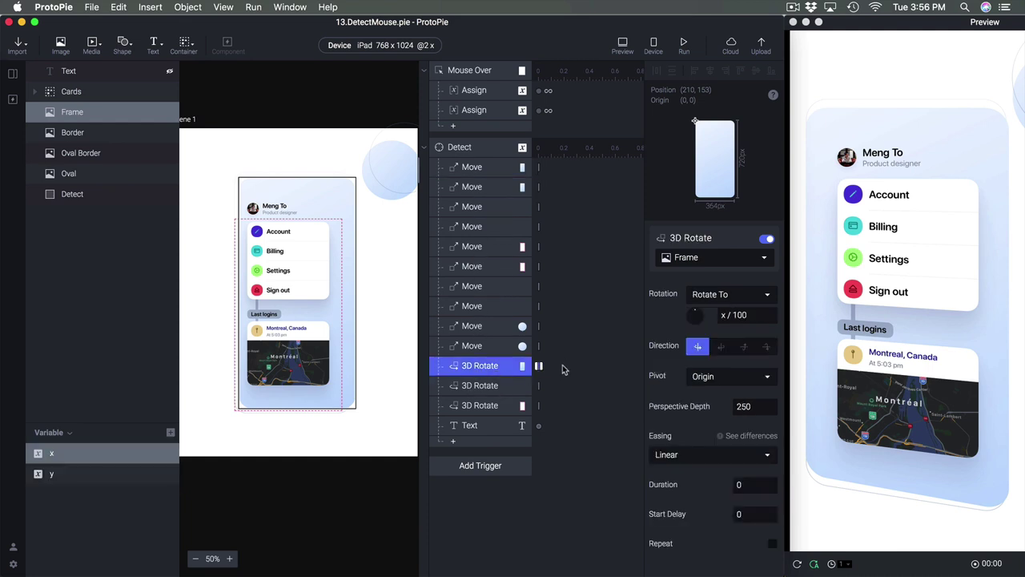
{"action": "left_click", "coordinate": [858, 320]}
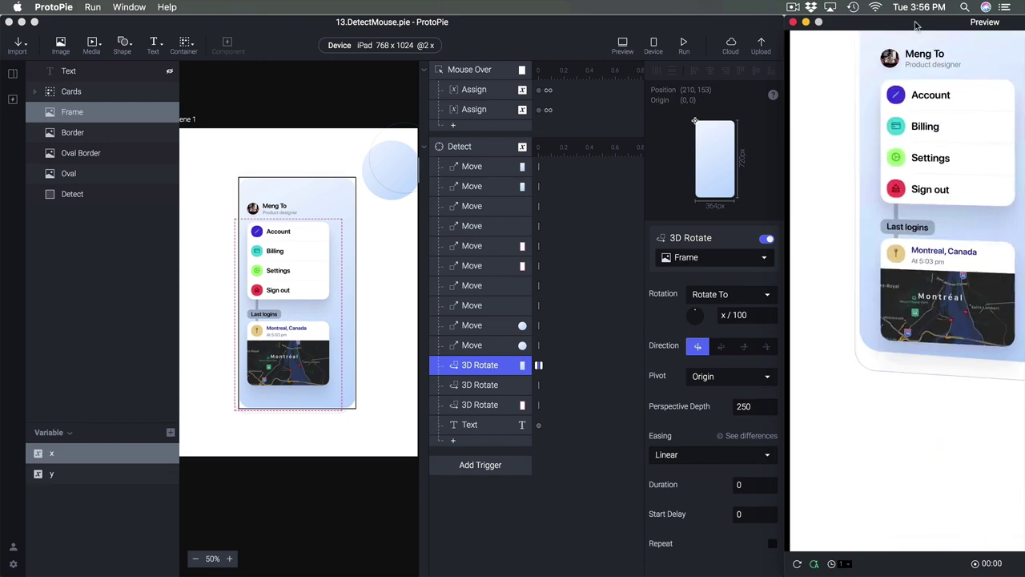
{"action": "left_click_drag", "start_coordinate": [881, 22], "coordinate": [362, 29]}
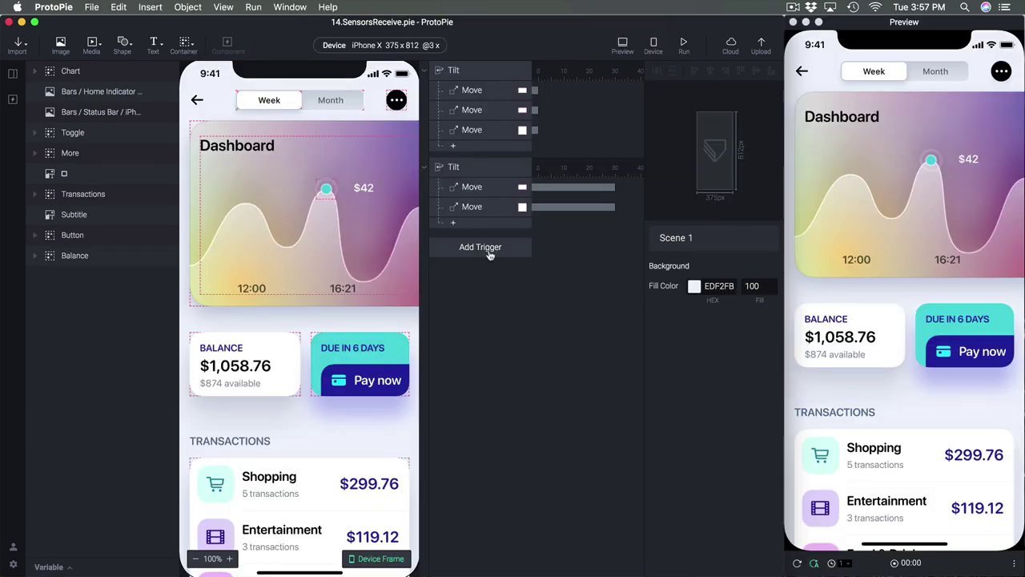
Check the Sensor triggers and the Tilt-driven Move responses, then show the Device QR code
{"action": "left_click", "coordinate": [483, 247]}
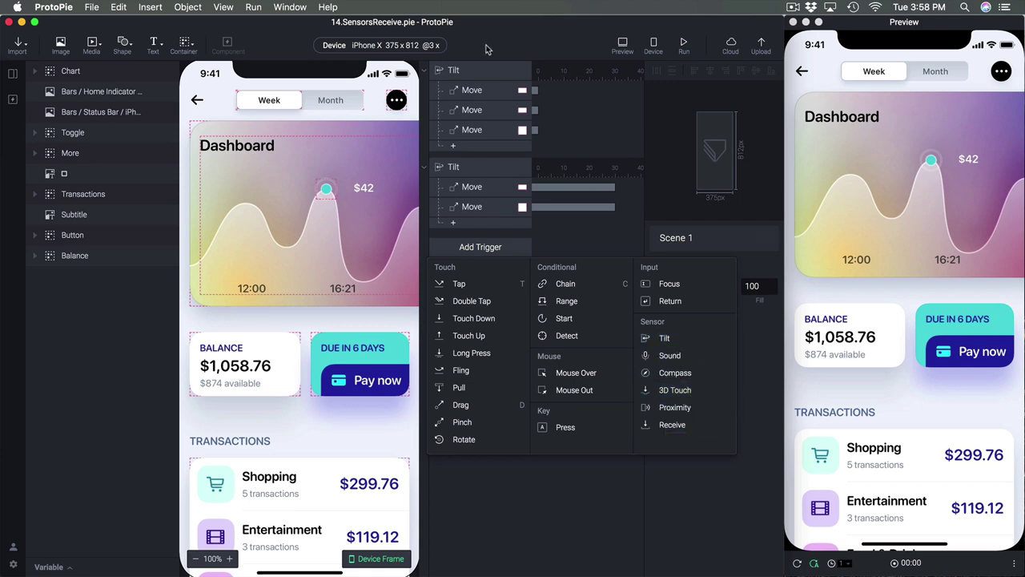
{"action": "left_click", "coordinate": [475, 94]}
{"action": "left_click", "coordinate": [474, 94]}
{"action": "left_click", "coordinate": [473, 111]}
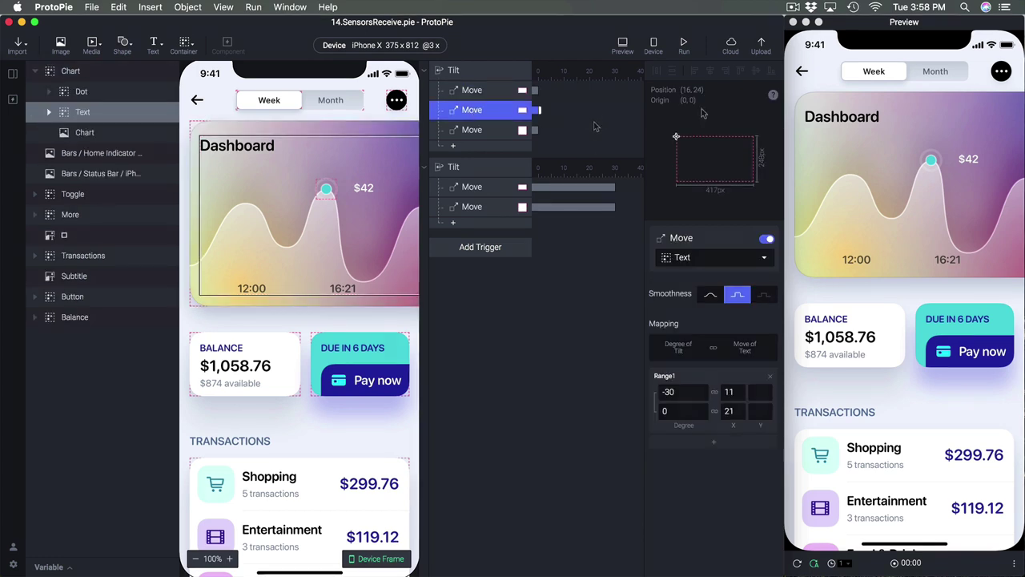
{"action": "left_click", "coordinate": [655, 42]}
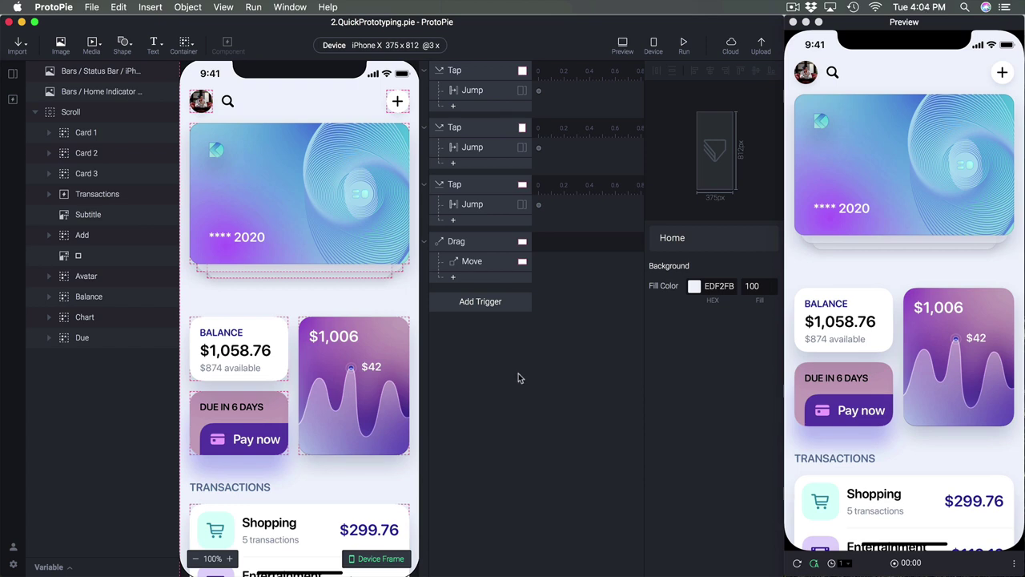
Inspect the Transactions component in the Components panel, then select Card 1 on Home
{"action": "left_click", "coordinate": [108, 197]}
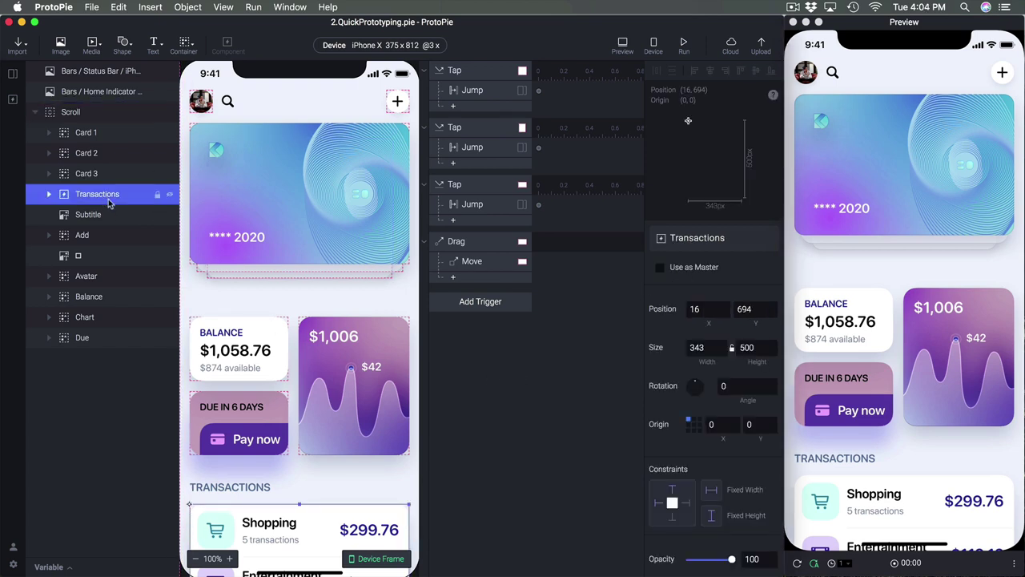
{"action": "left_click", "coordinate": [13, 99]}
{"action": "left_click", "coordinate": [160, 178]}
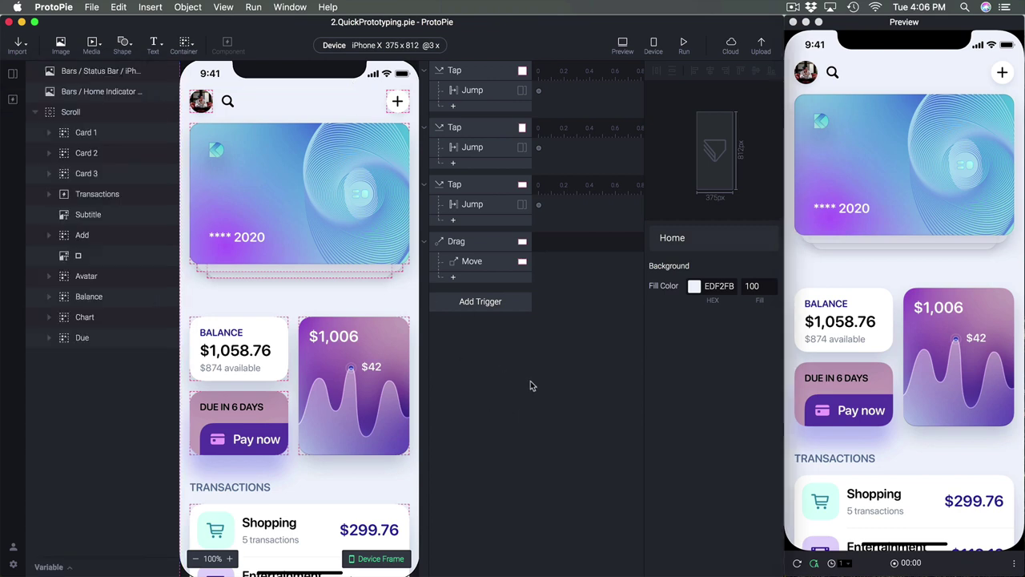
{"action": "left_click", "coordinate": [118, 134]}
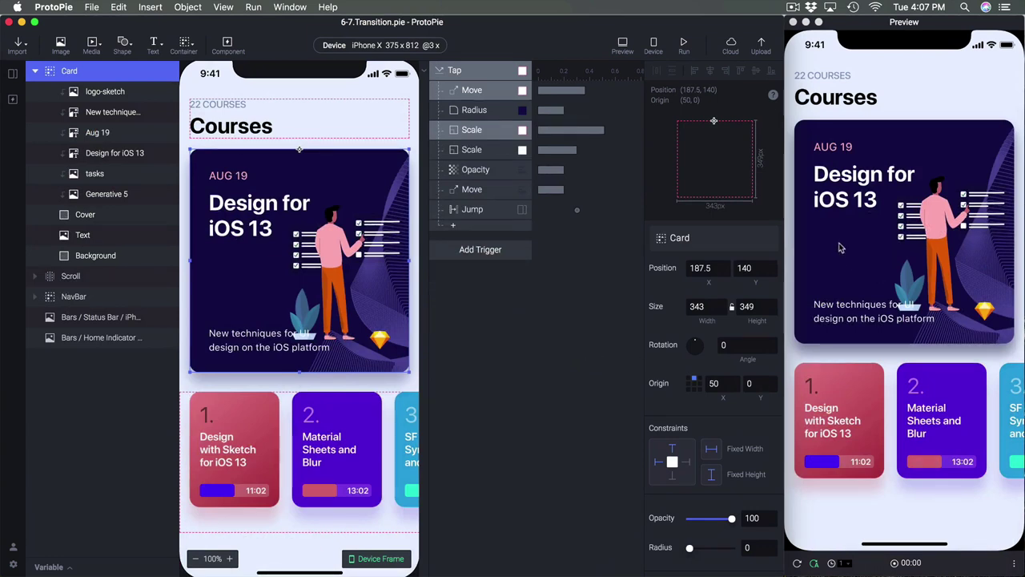
Inspect the logo-sketch, New techniques and Generative 5 layers of the iOS 13 card
{"action": "left_click", "coordinate": [98, 92]}
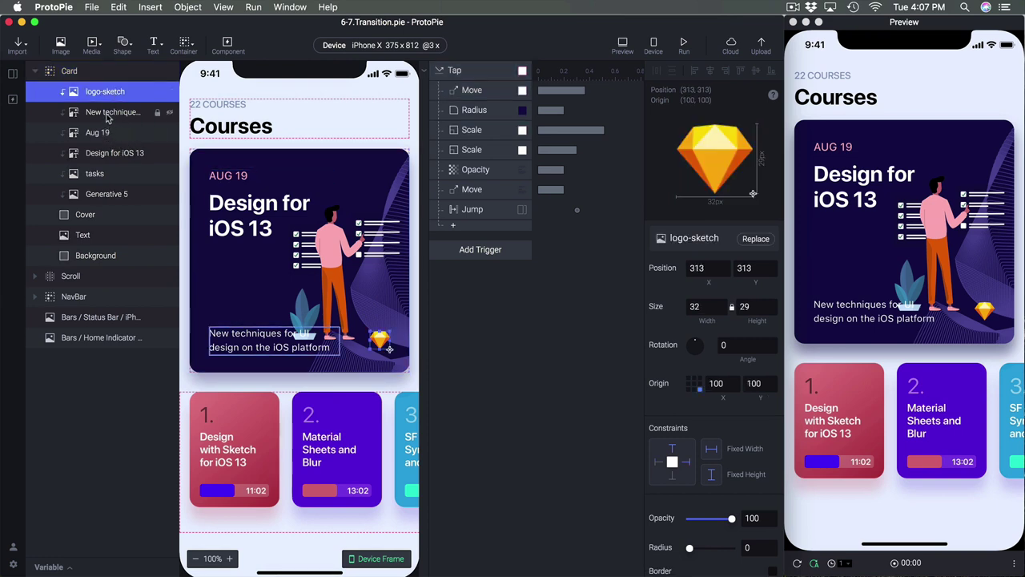
{"action": "left_click", "coordinate": [107, 116]}
{"action": "left_click", "coordinate": [102, 194]}
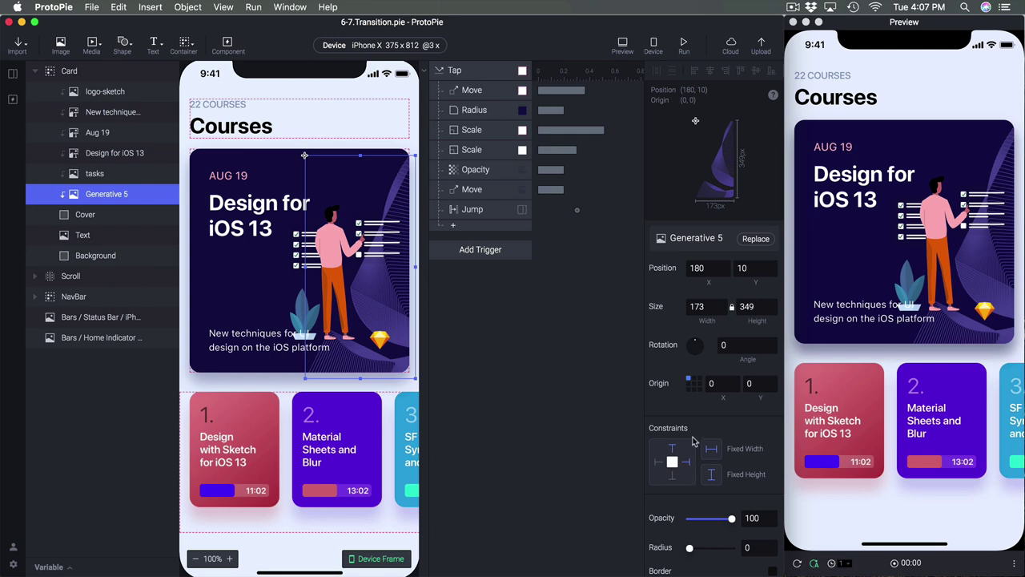
Play the card's expand transition in Preview, return to Courses, and clear the selection
{"action": "left_click", "coordinate": [879, 245]}
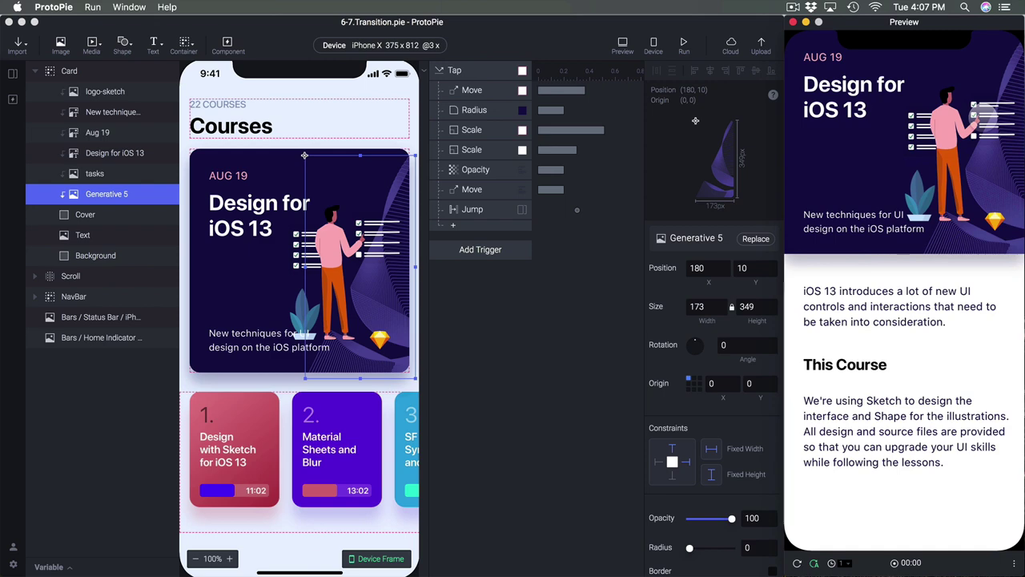
{"action": "left_click", "coordinate": [895, 140]}
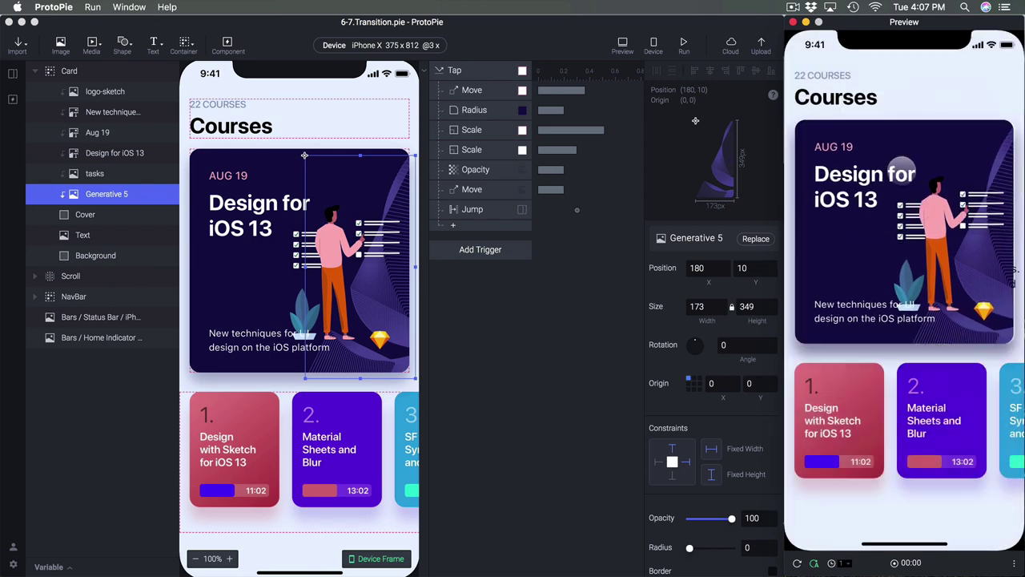
{"action": "left_click", "coordinate": [584, 319]}
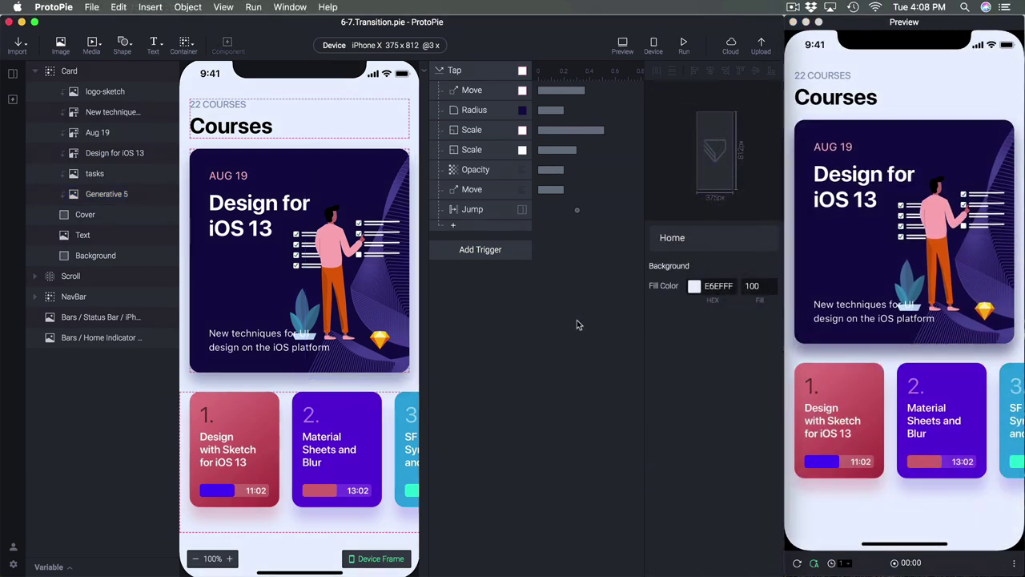
Upload 6-7.Transition to ProtoPie Cloud, copy its share link, and go to its Cloud page
{"action": "left_click", "coordinate": [731, 45]}
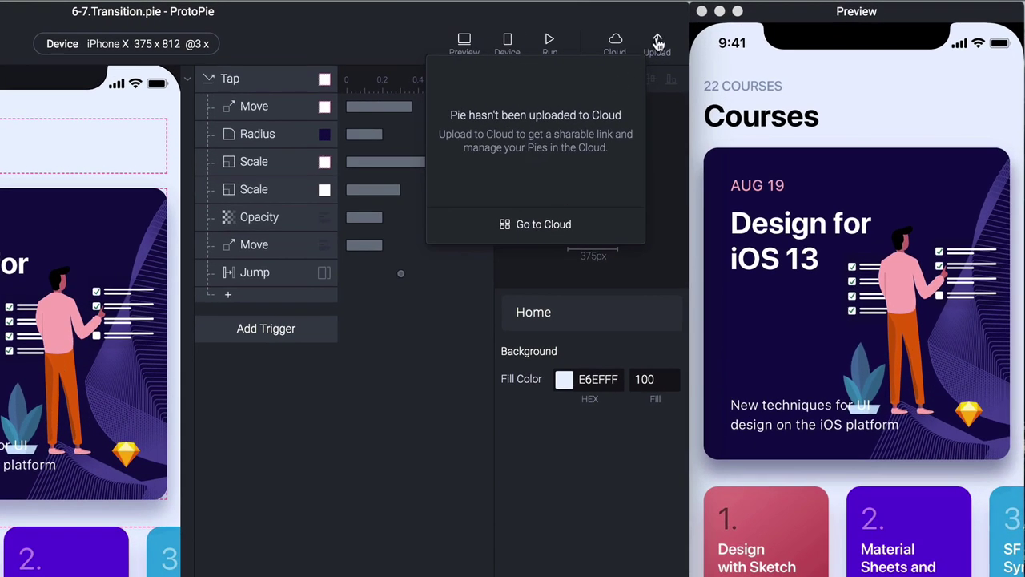
{"action": "left_click", "coordinate": [658, 42]}
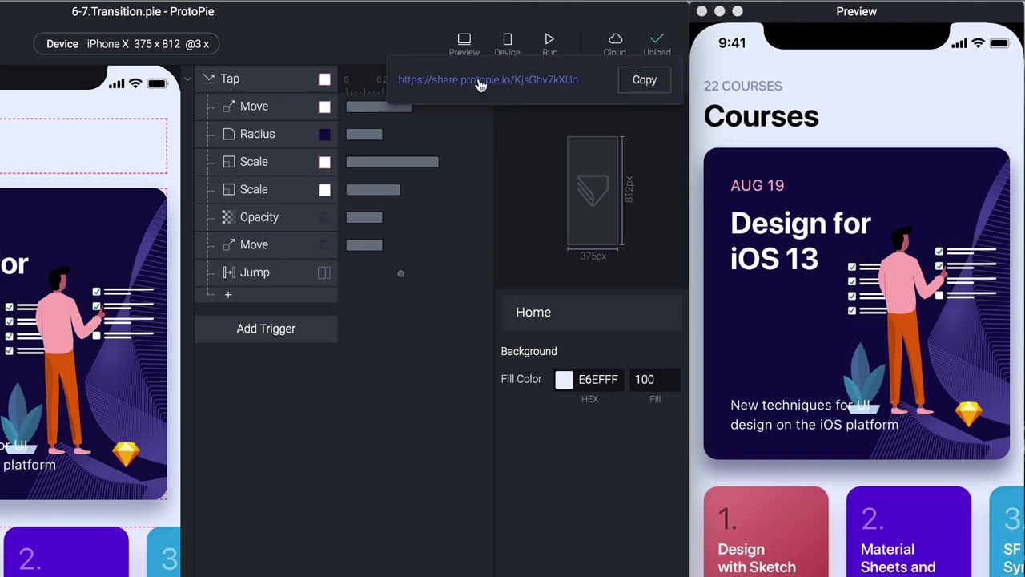
{"action": "left_click", "coordinate": [645, 83]}
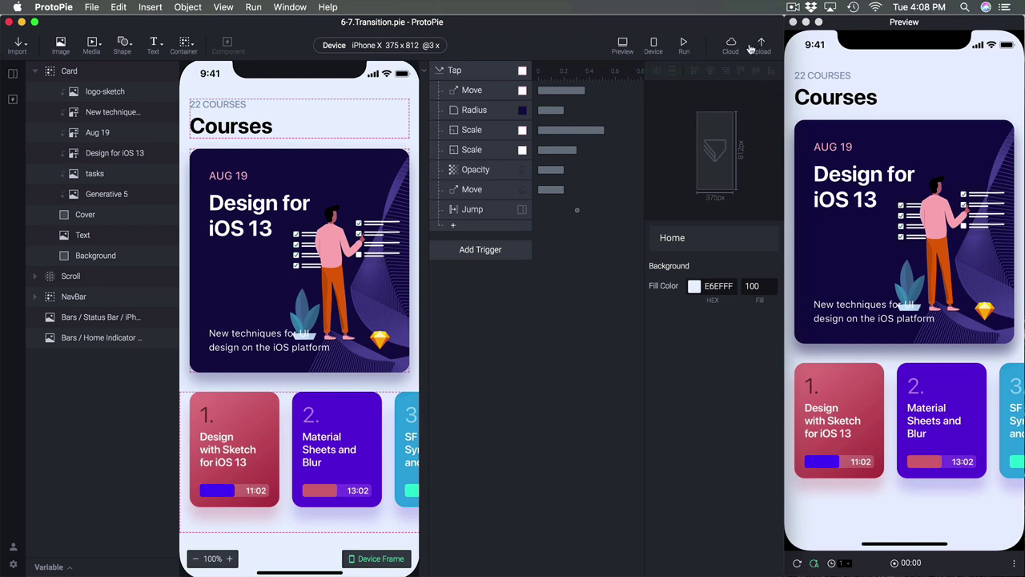
{"action": "left_click", "coordinate": [732, 46]}
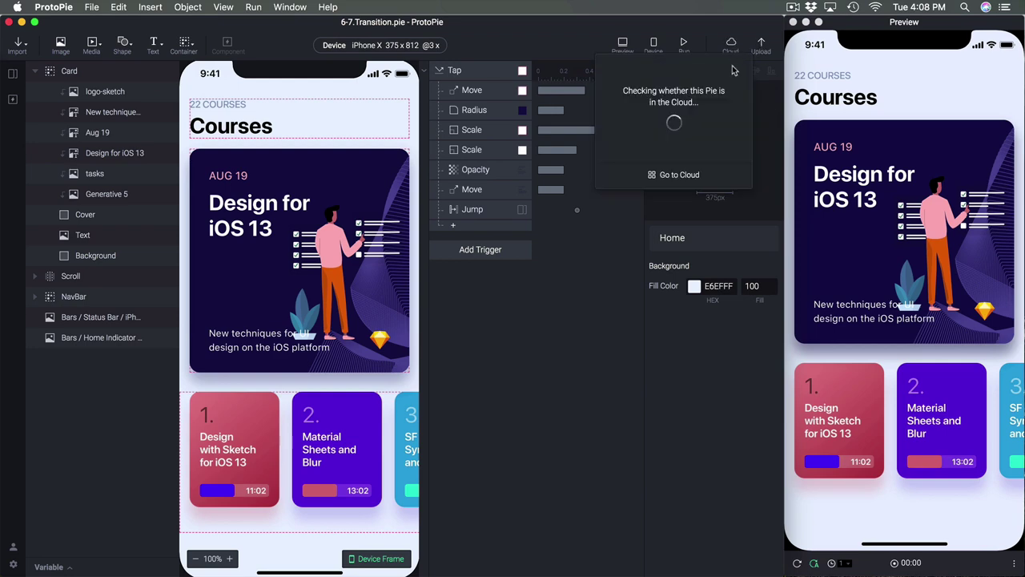
{"action": "left_click", "coordinate": [678, 170]}
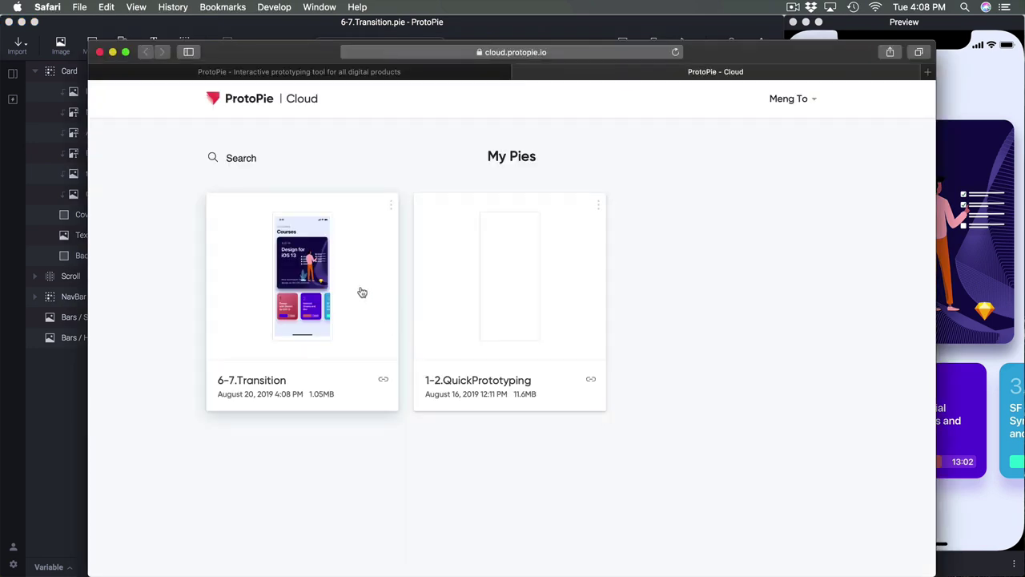
Open 6-7.Transition from My Pies and expand its course card, then return to Courses
{"action": "left_click", "coordinate": [362, 293]}
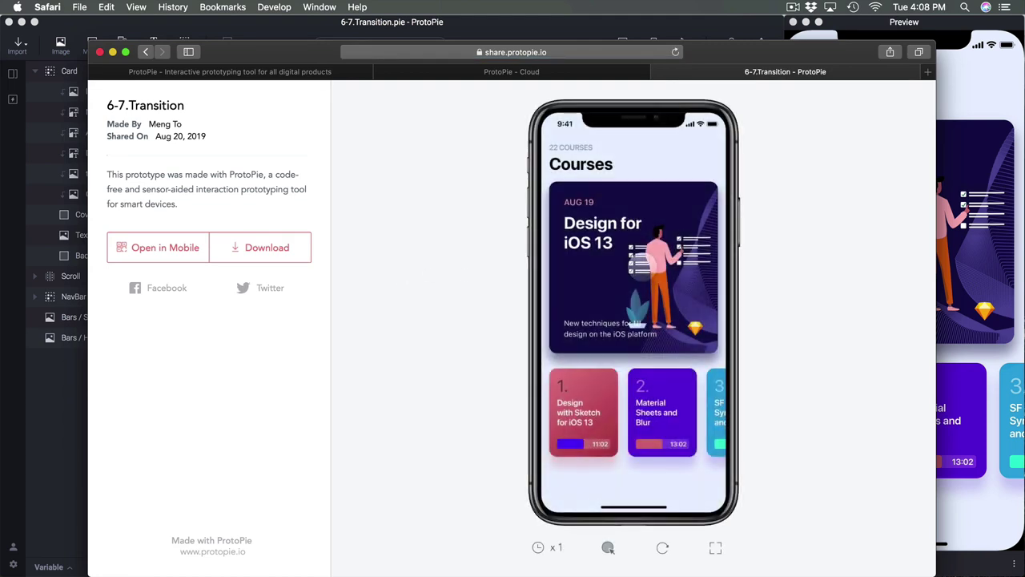
{"action": "left_click", "coordinate": [640, 270]}
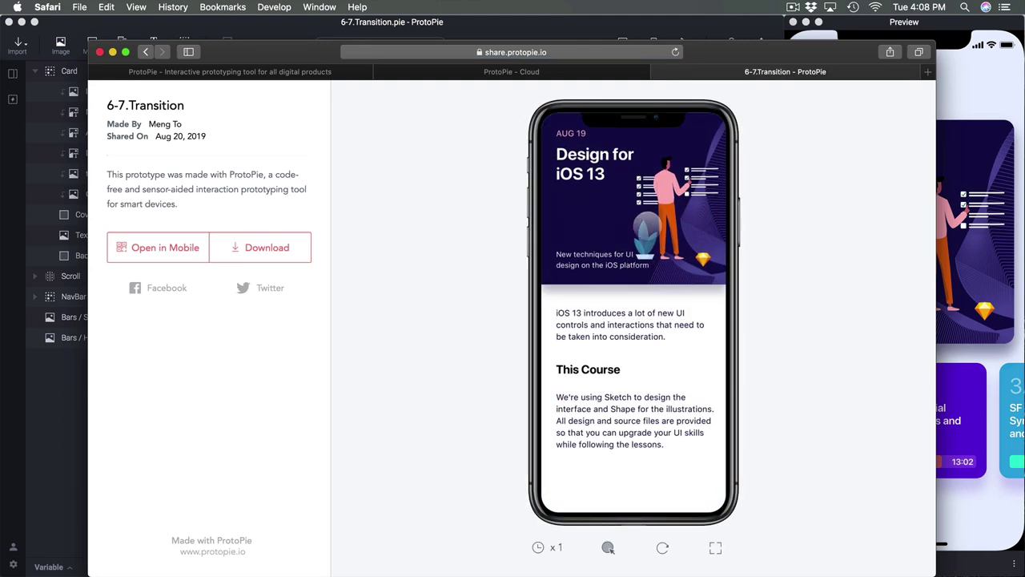
{"action": "left_click", "coordinate": [644, 196]}
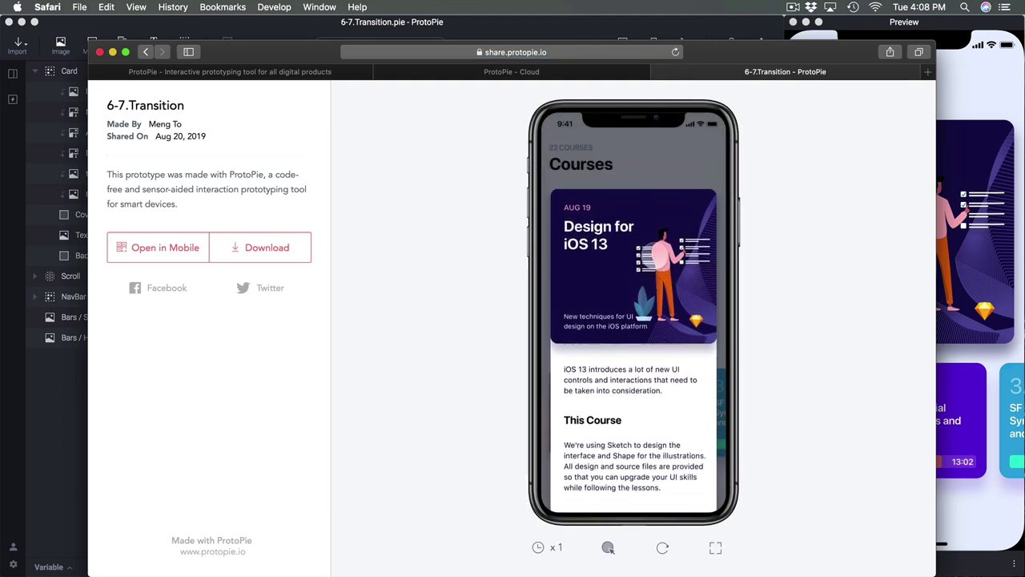
{"action": "left_click", "coordinate": [640, 198]}
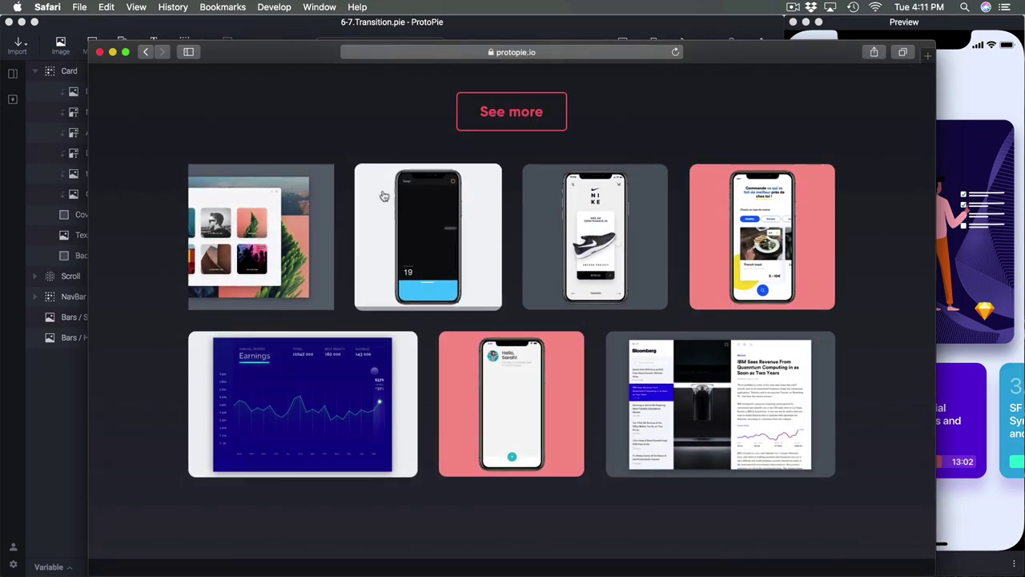
Try the Temperature control example, raising it to 50 degrees, then close it
{"action": "left_click", "coordinate": [481, 236]}
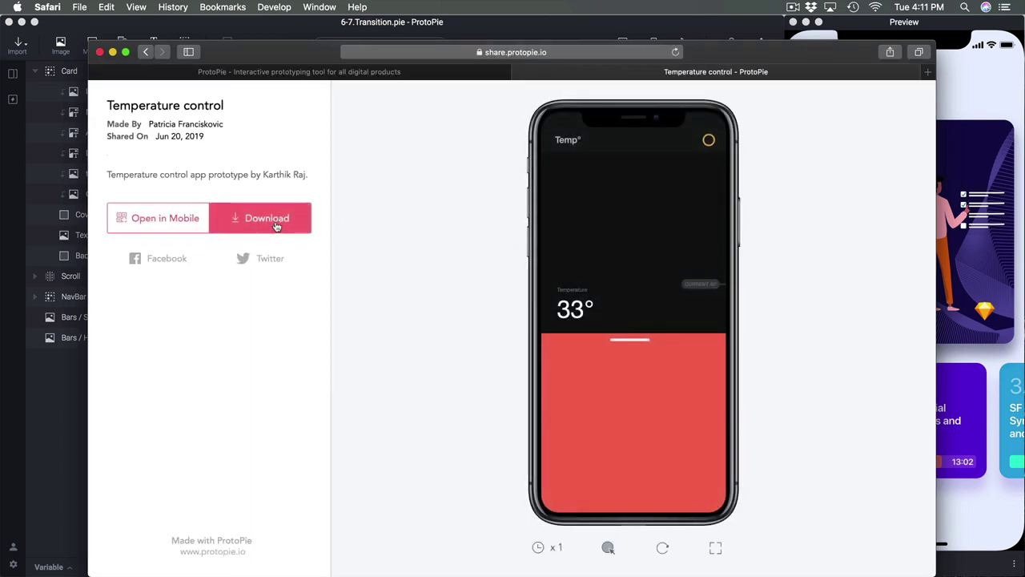
{"action": "left_click_drag", "start_coordinate": [622, 339], "coordinate": [636, 270]}
{"action": "key", "text": "super+w"}
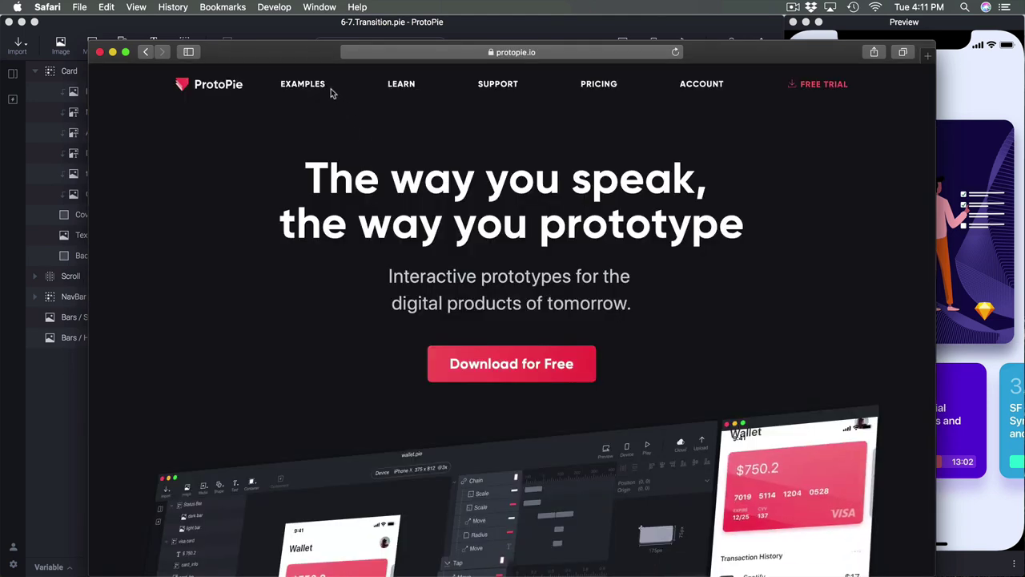
Browse the gallery of example pies on protopie.io
{"action": "left_click", "coordinate": [326, 86]}
{"action": "scroll", "coordinate": [379, 257], "scroll_direction": "down", "scroll_amount": 10}
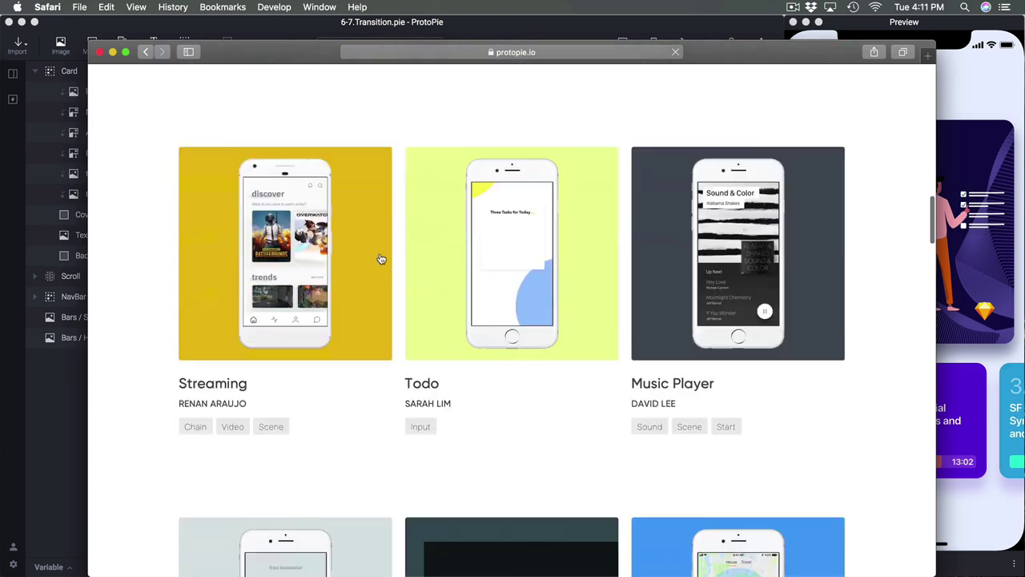
{"action": "scroll", "coordinate": [380, 259], "scroll_direction": "down", "scroll_amount": 5}
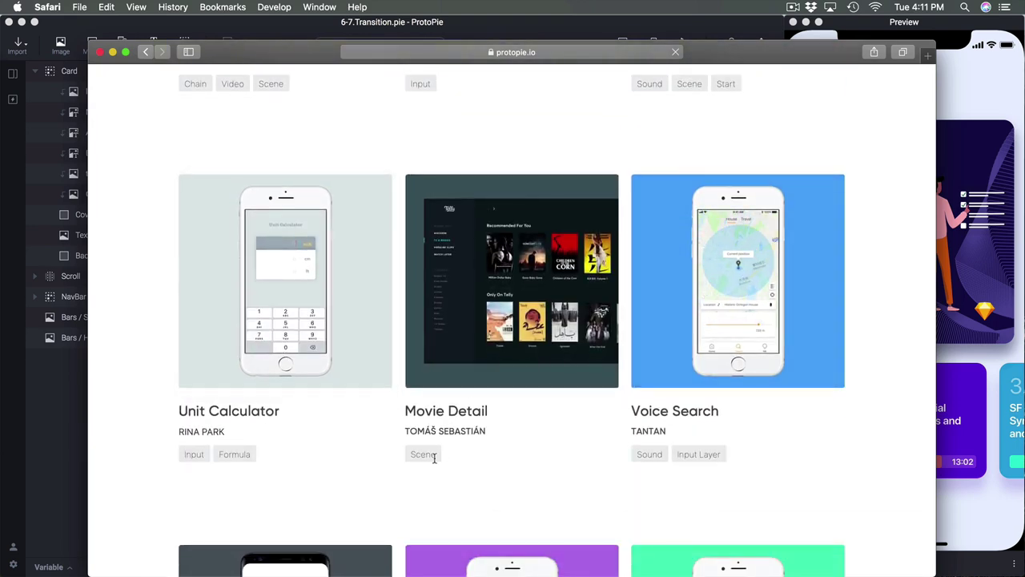
{"action": "scroll", "coordinate": [606, 446], "scroll_direction": "down", "scroll_amount": 4}
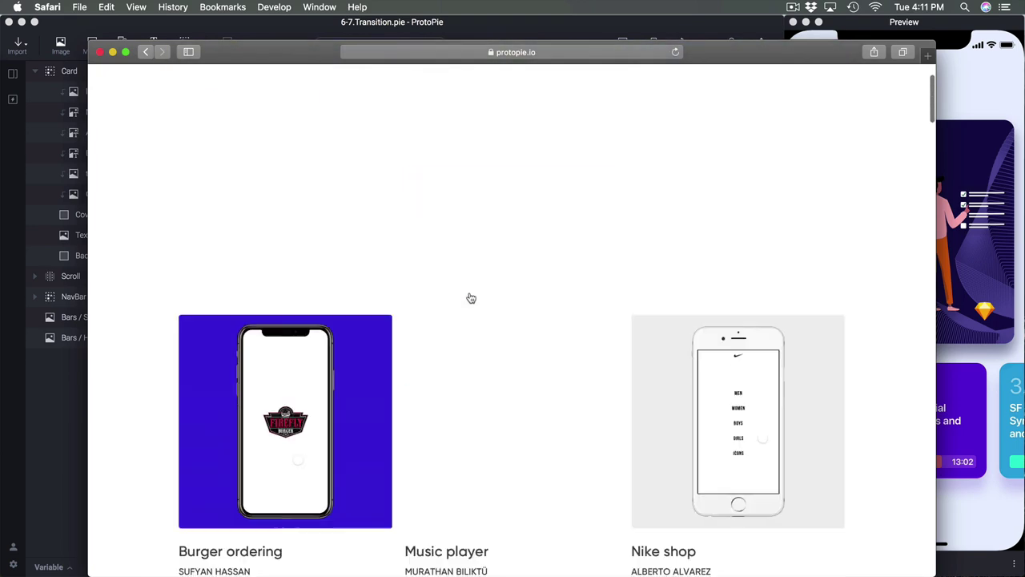
{"action": "scroll", "coordinate": [471, 298], "scroll_direction": "up", "scroll_amount": 15}
Open the Basics documentation and scroll to the Layer and Video Layer sections
{"action": "left_click", "coordinate": [406, 84]}
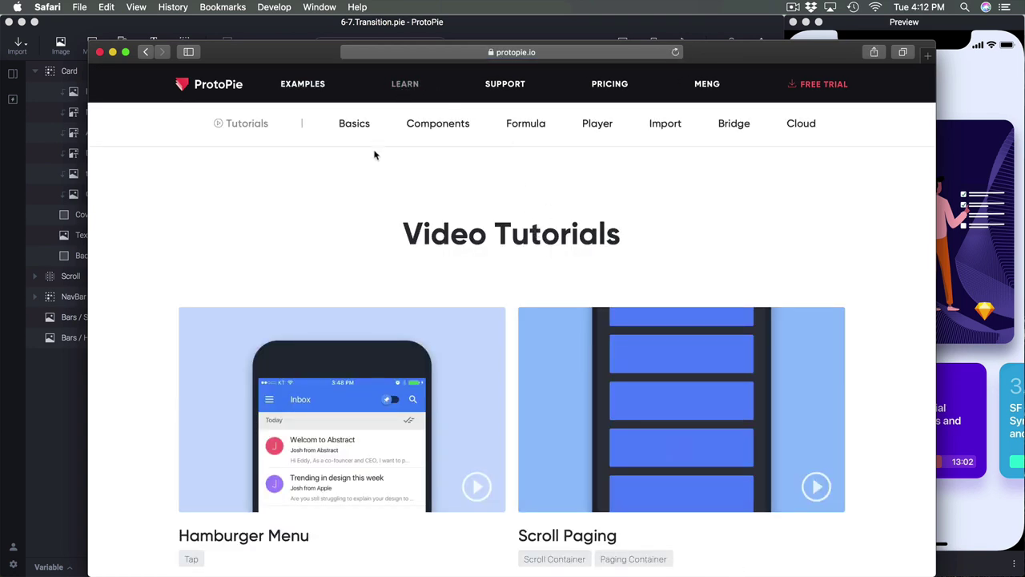
{"action": "left_click", "coordinate": [355, 125]}
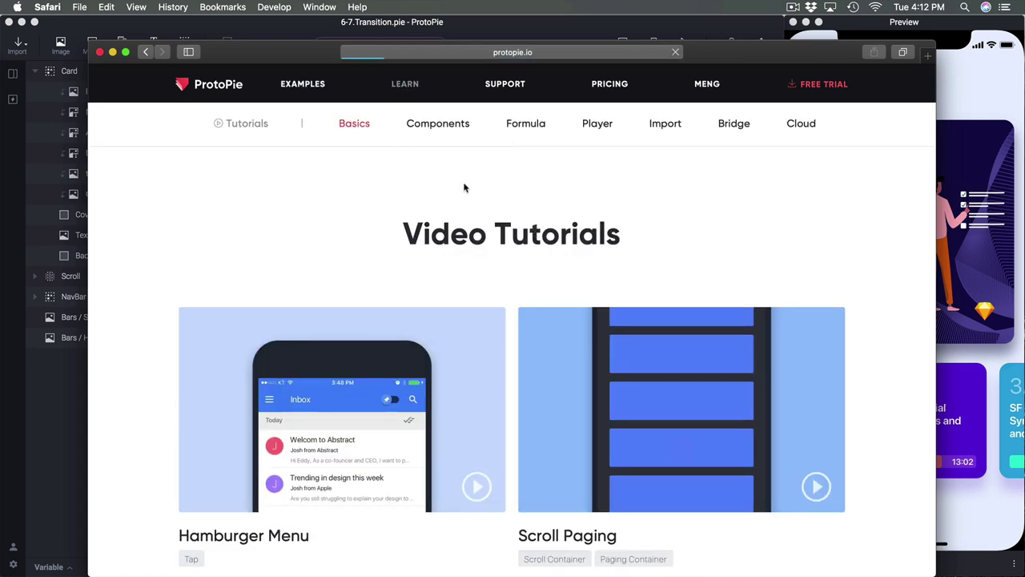
{"action": "scroll", "coordinate": [393, 272], "scroll_direction": "down", "scroll_amount": 5}
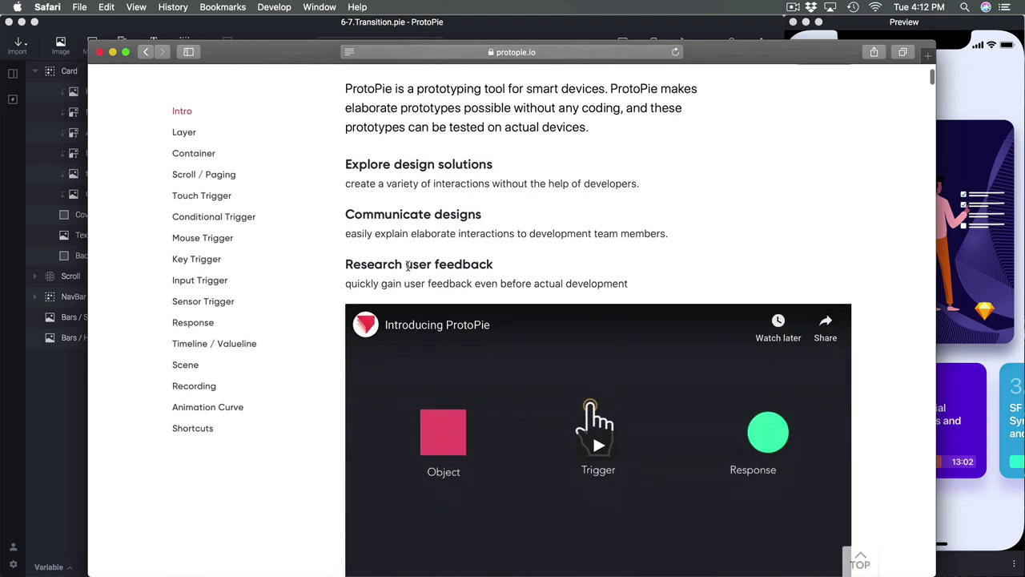
{"action": "scroll", "coordinate": [418, 264], "scroll_direction": "down", "scroll_amount": 15}
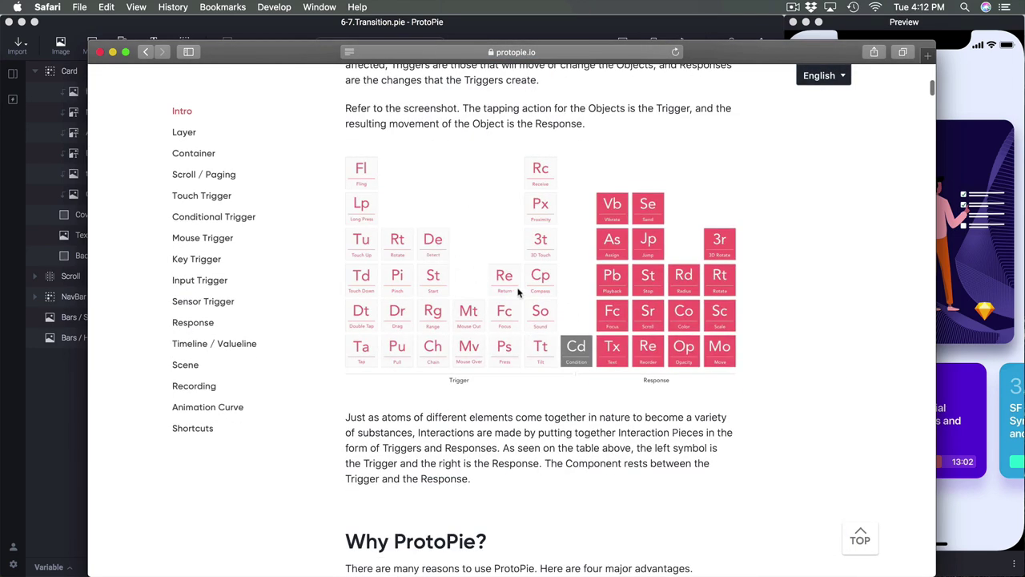
{"action": "scroll", "coordinate": [506, 278], "scroll_direction": "down", "scroll_amount": 20}
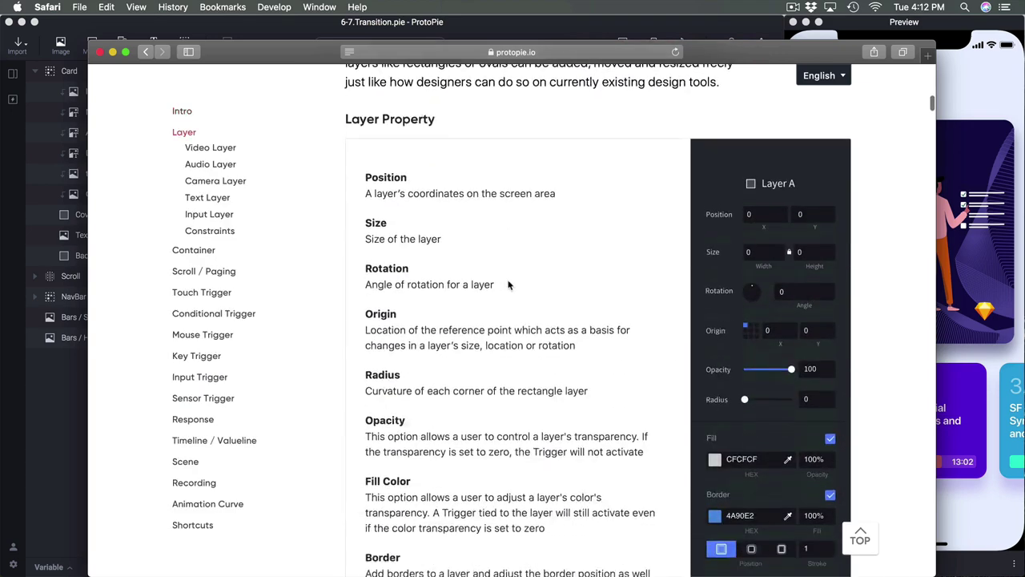
{"action": "scroll", "coordinate": [438, 328], "scroll_direction": "down", "scroll_amount": 7}
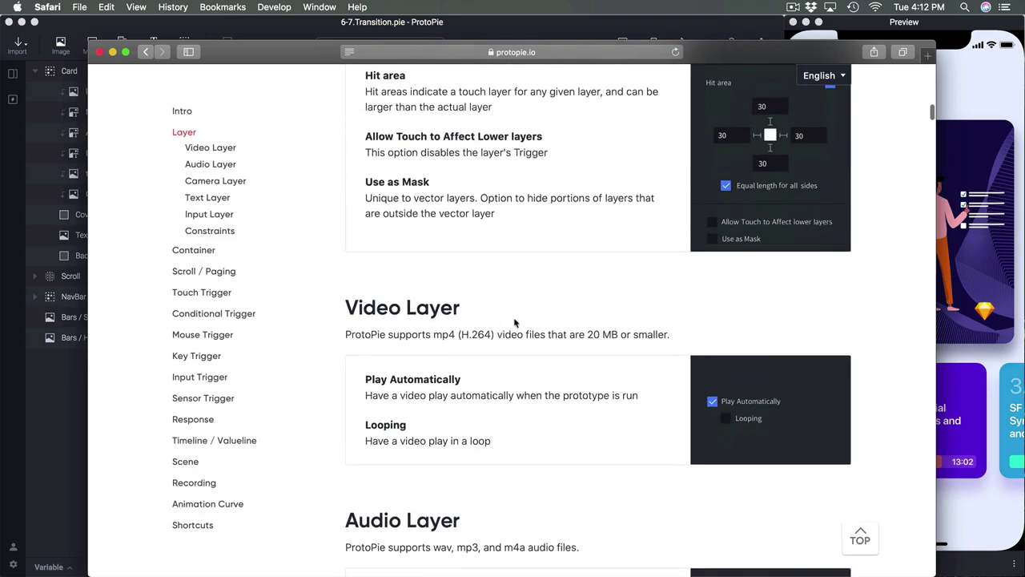
Back in 6-7.Transition, select Card's Scale response and open the Tap trigger's help page
{"action": "left_click", "coordinate": [73, 396]}
{"action": "left_click", "coordinate": [558, 268]}
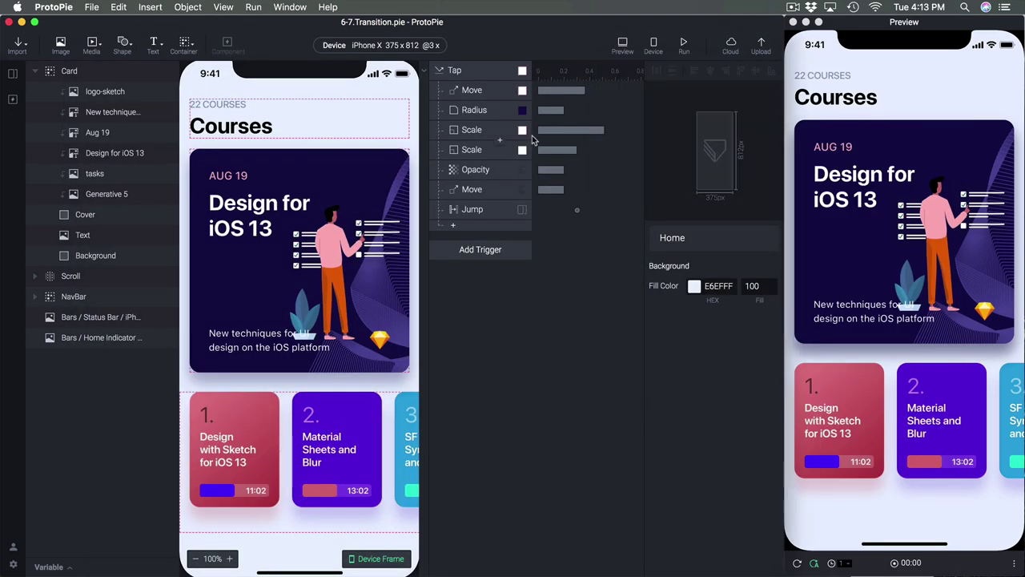
{"action": "left_click", "coordinate": [478, 133]}
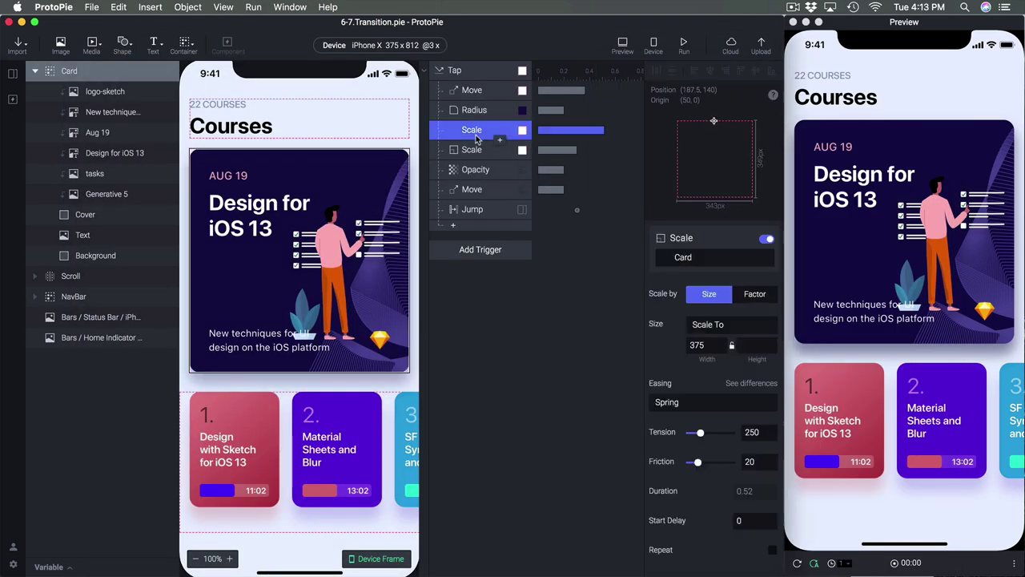
{"action": "left_click", "coordinate": [491, 250]}
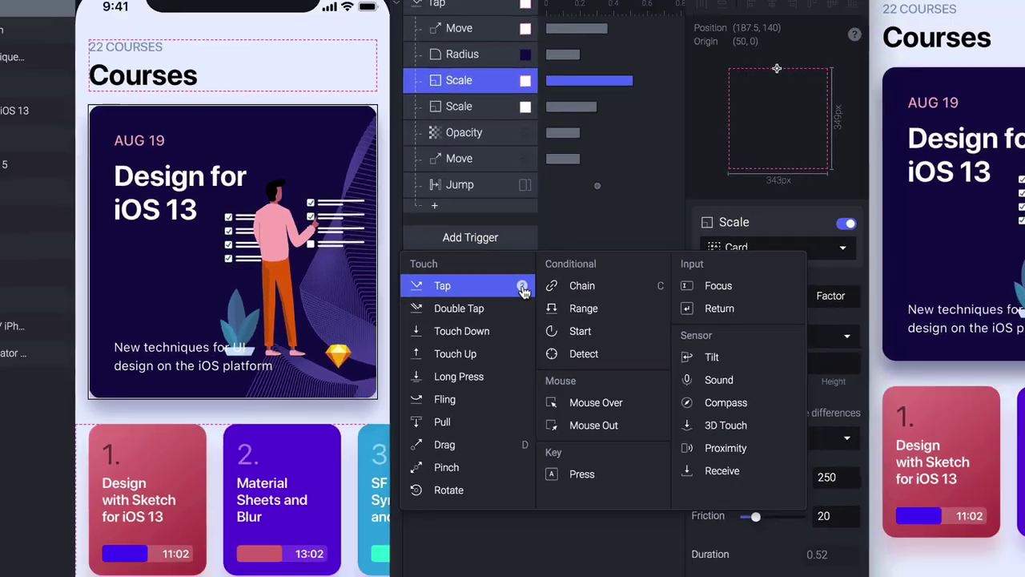
{"action": "left_click", "coordinate": [522, 287]}
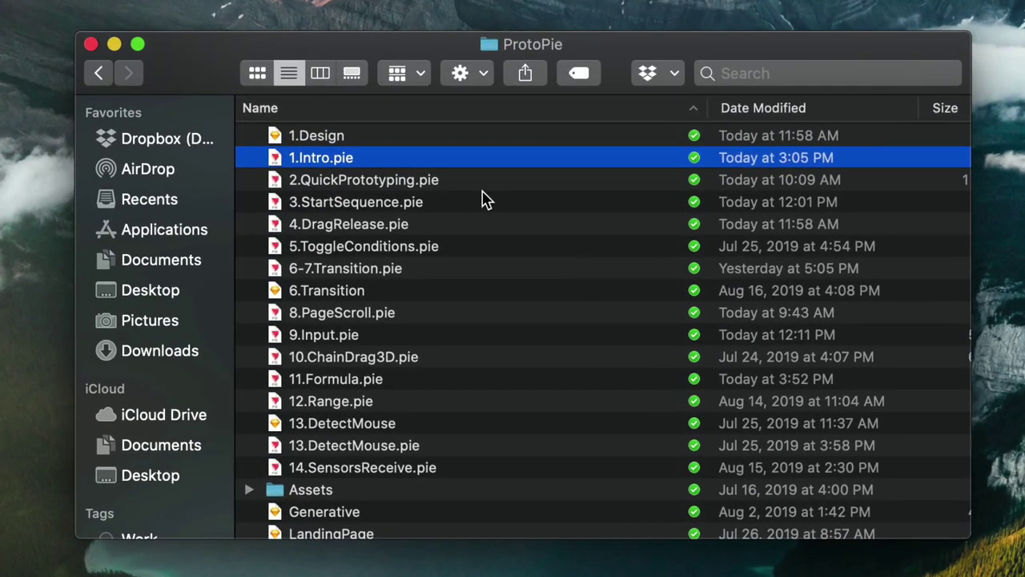
Open 1.Design from the ProtoPie folder in Sketch, showing its eight iOS App artboards
{"action": "left_click", "coordinate": [501, 248]}
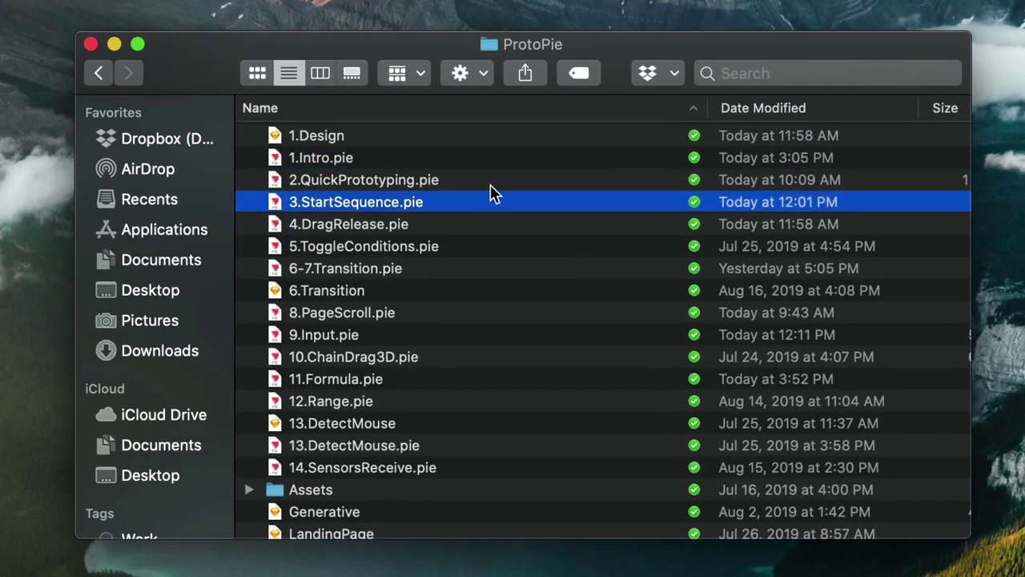
{"action": "left_click", "coordinate": [445, 160]}
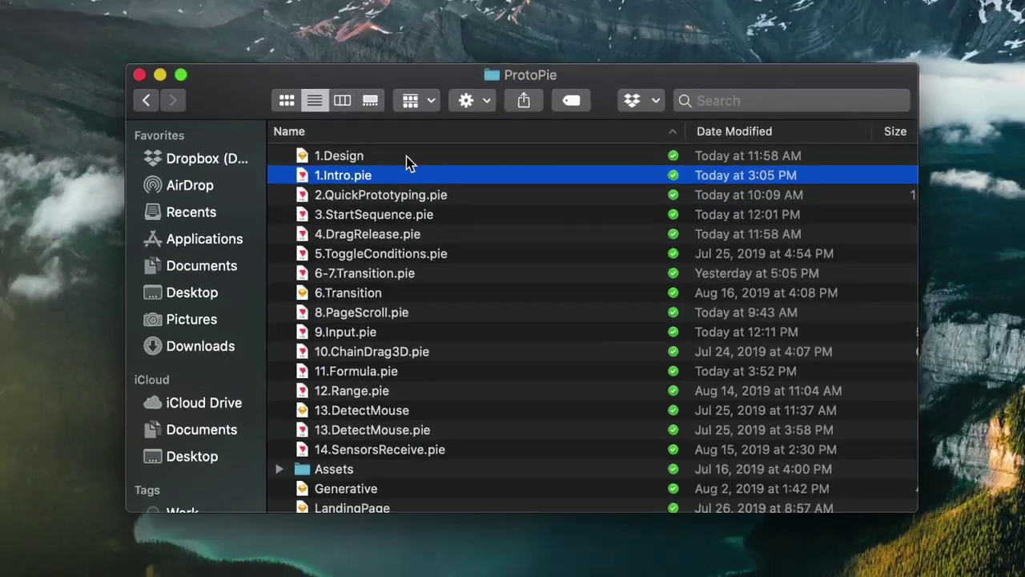
{"action": "double_click", "coordinate": [396, 136]}
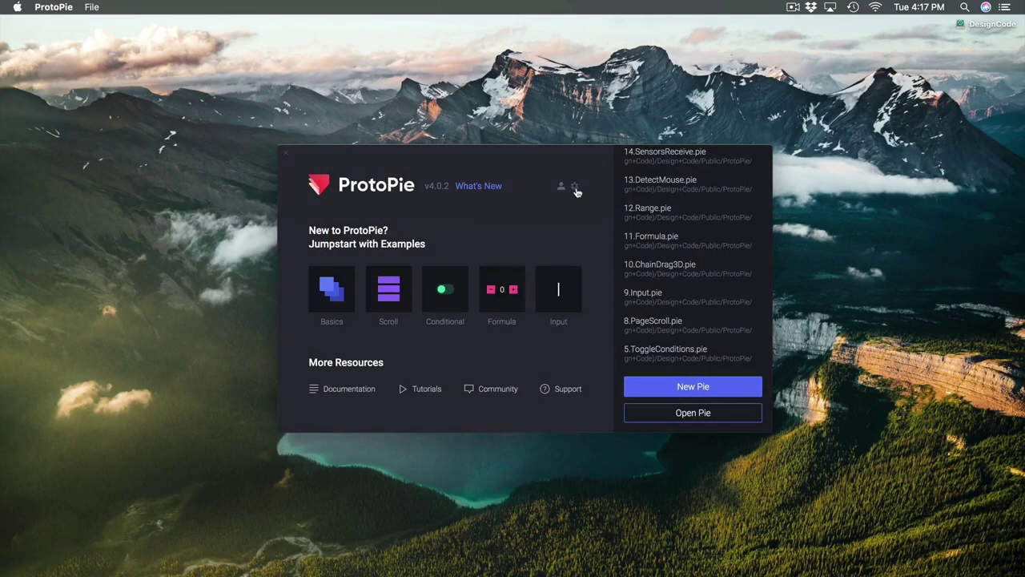
{"action": "left_click", "coordinate": [575, 189]}
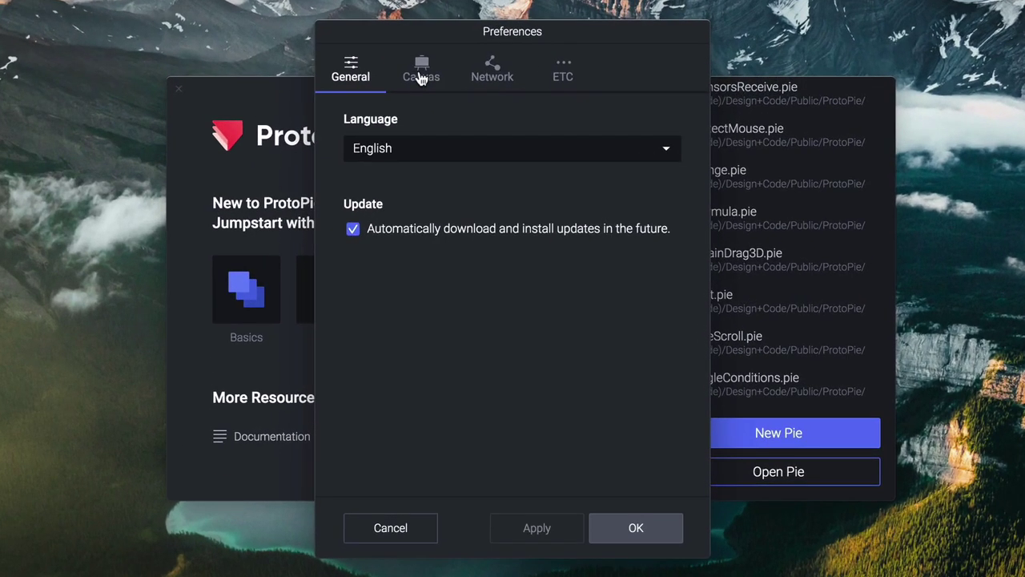
{"action": "left_click", "coordinate": [421, 78]}
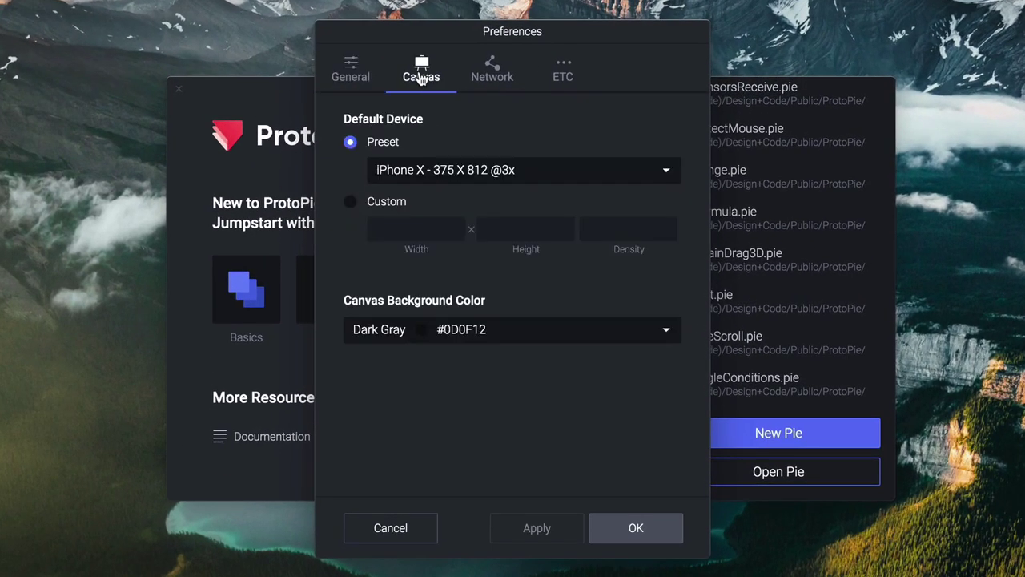
{"action": "left_click", "coordinate": [454, 171]}
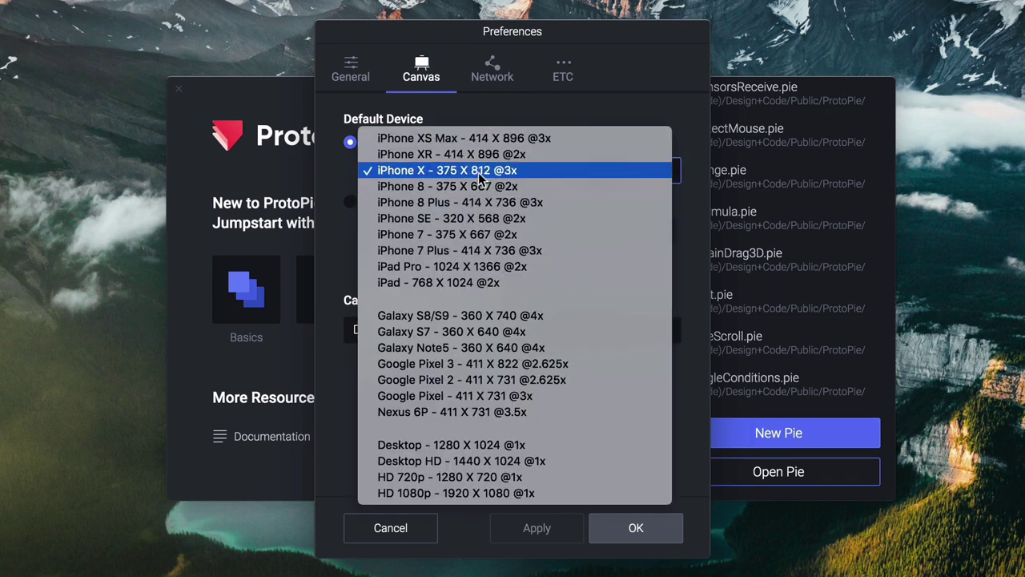
{"action": "left_click", "coordinate": [477, 172]}
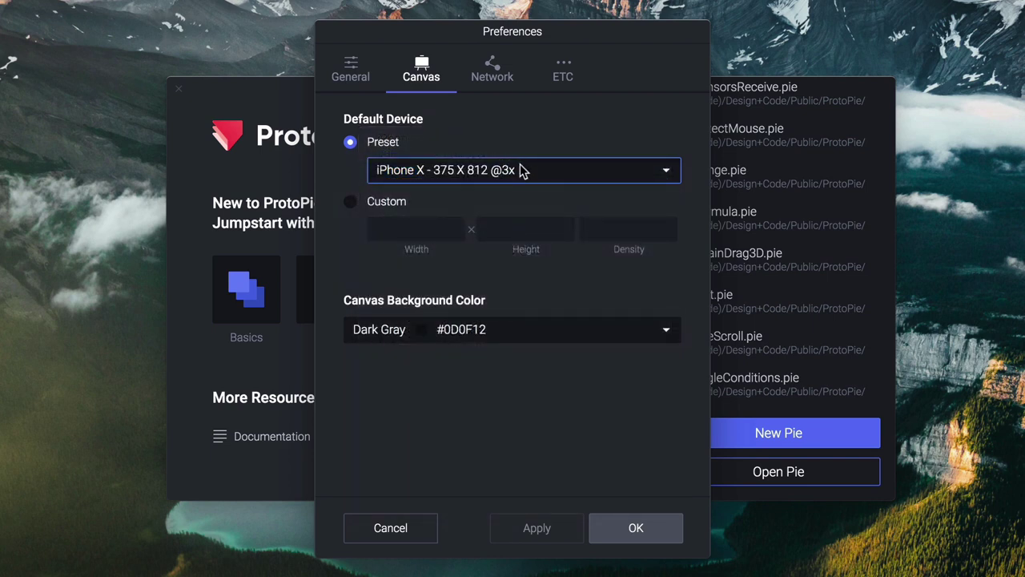
{"action": "left_click", "coordinate": [638, 535]}
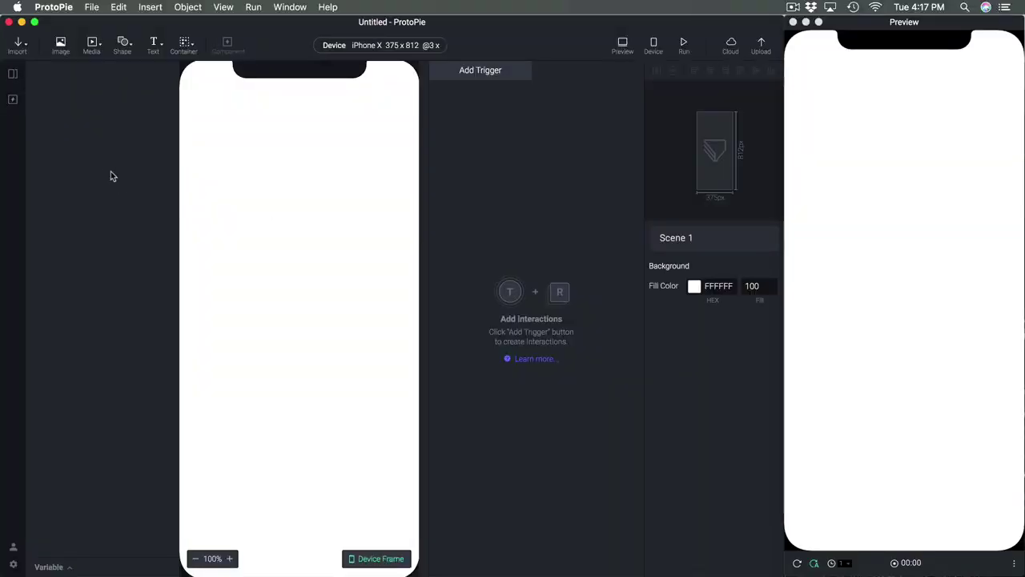
Start a Sketch import and check the artboard list against the artboards in Sketch
{"action": "left_click", "coordinate": [18, 46]}
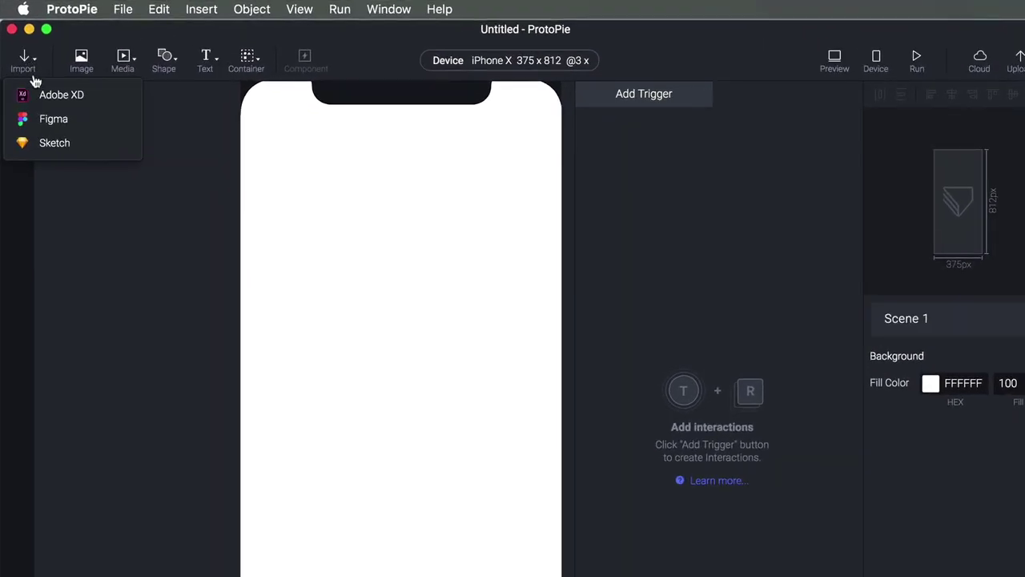
{"action": "left_click", "coordinate": [51, 142]}
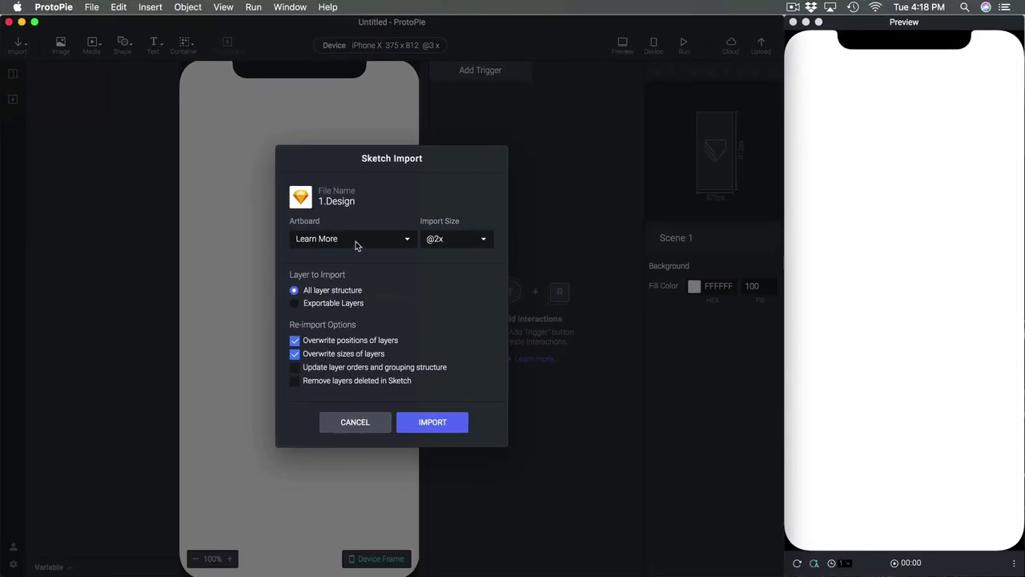
{"action": "left_click", "coordinate": [357, 241]}
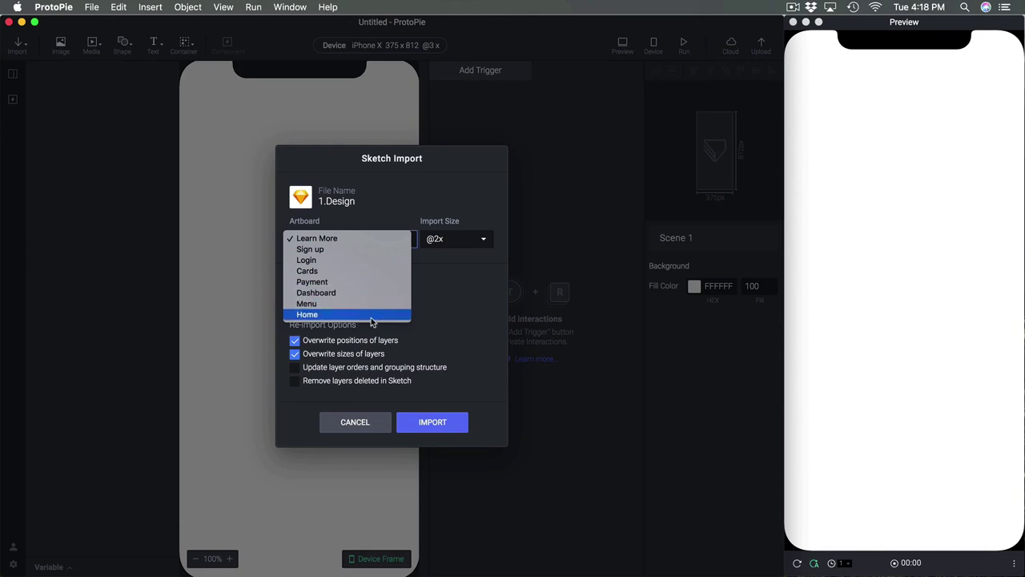
{"action": "left_click", "coordinate": [450, 299]}
{"action": "mouse_move", "coordinate": [730, 568]}
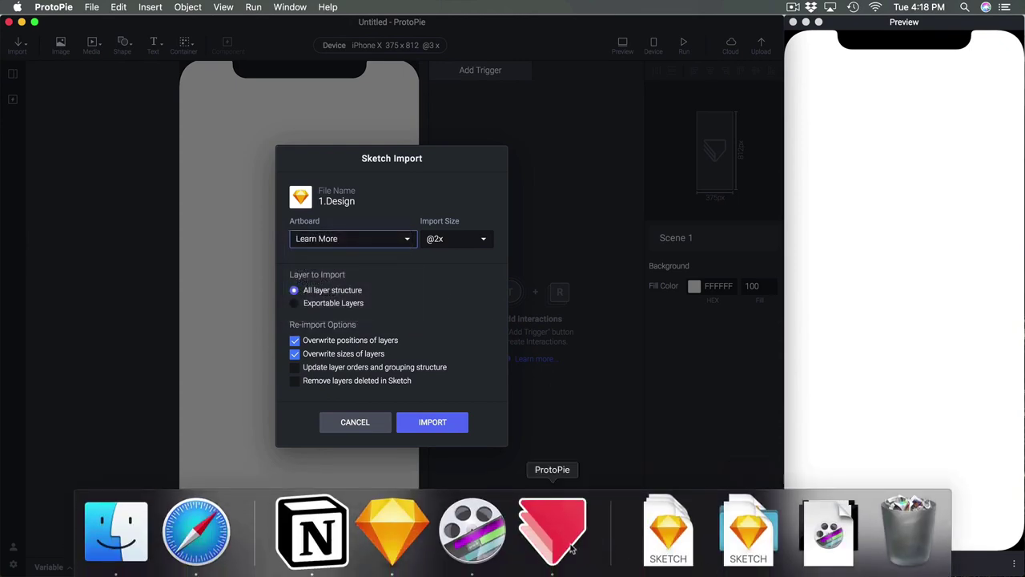
{"action": "left_click", "coordinate": [392, 535]}
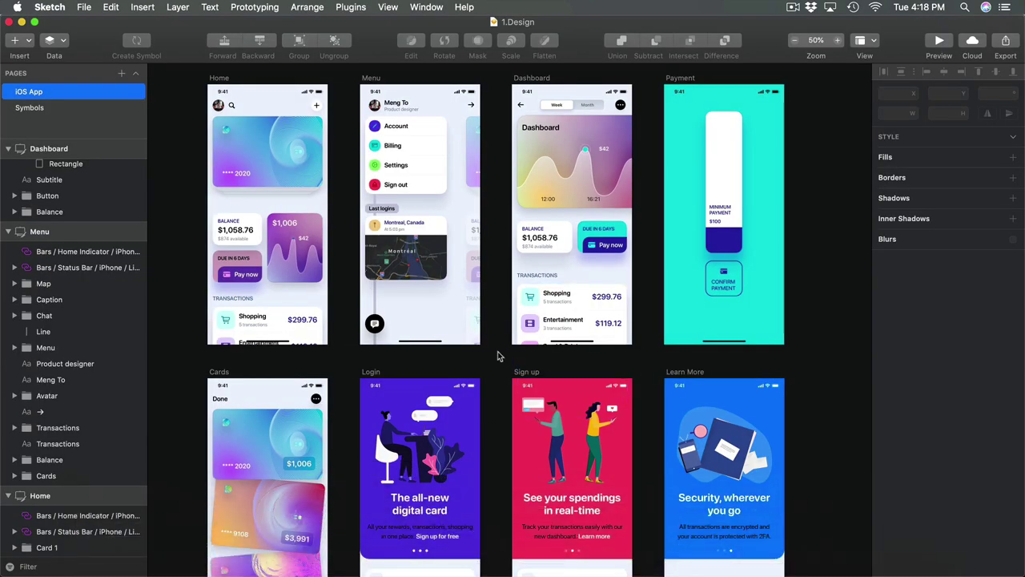
{"action": "mouse_move", "coordinate": [664, 565]}
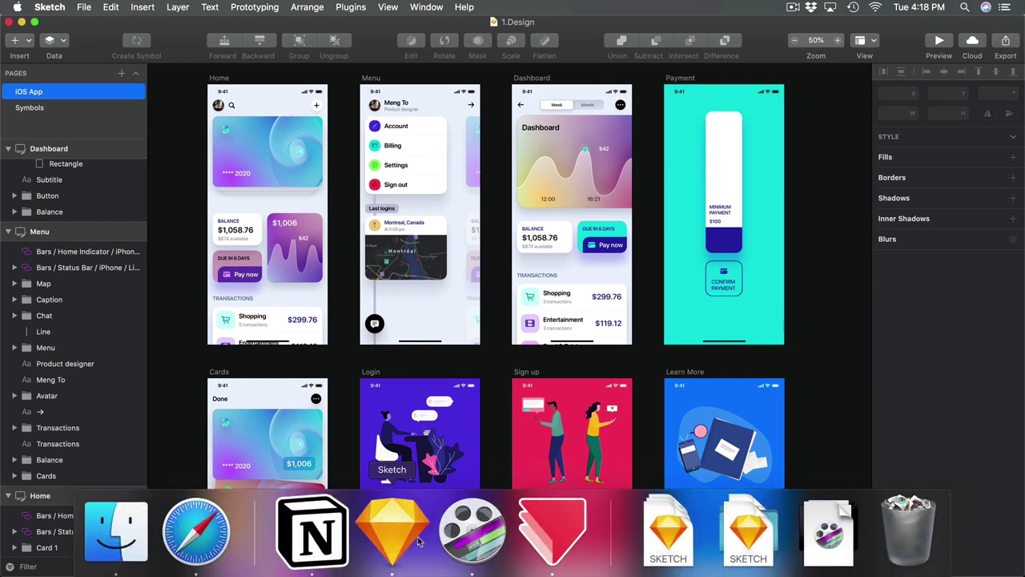
{"action": "left_click", "coordinate": [552, 530]}
{"action": "left_click", "coordinate": [365, 239]}
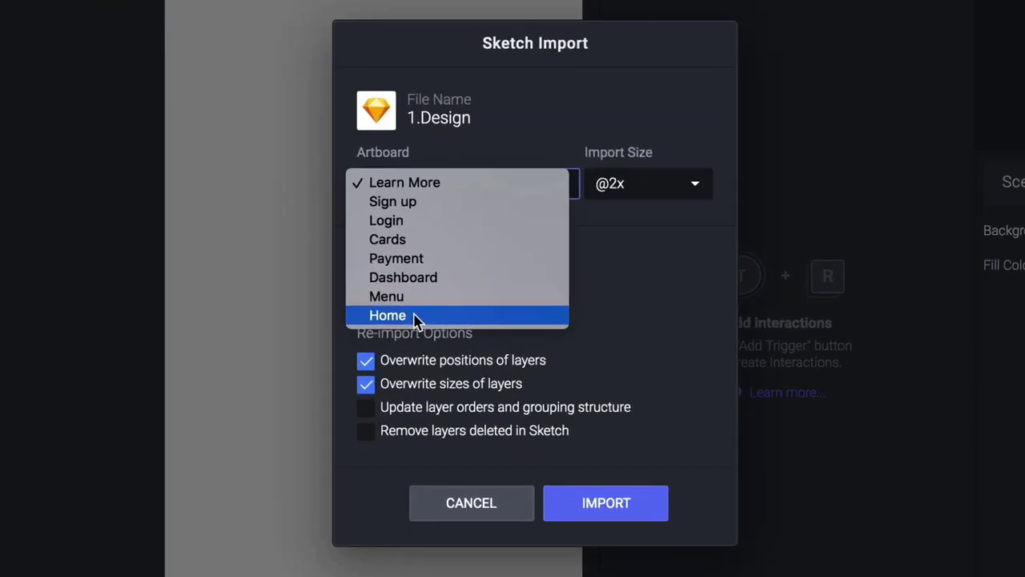
{"action": "left_click", "coordinate": [353, 314]}
{"action": "left_click", "coordinate": [455, 241]}
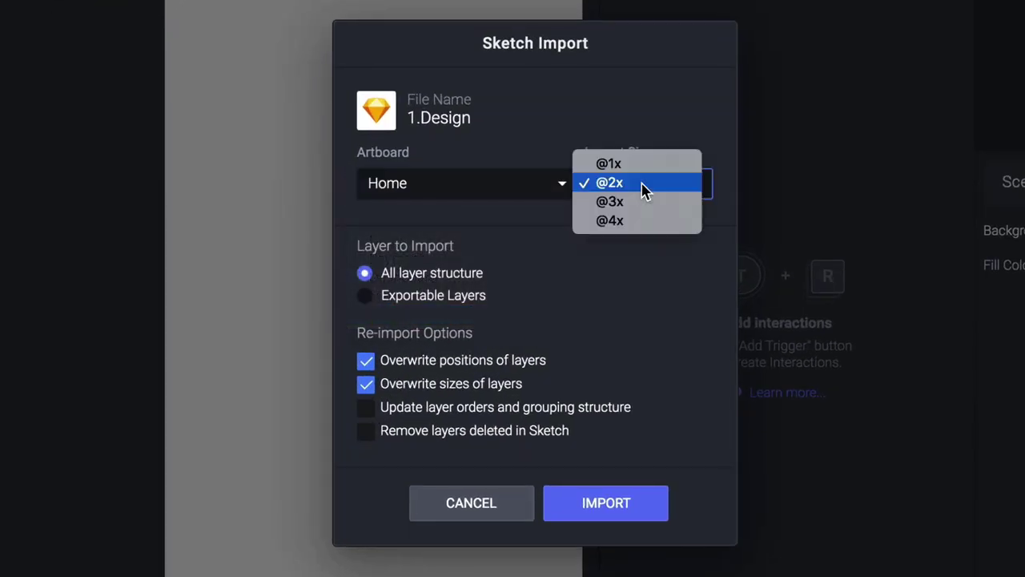
{"action": "left_click", "coordinate": [636, 203]}
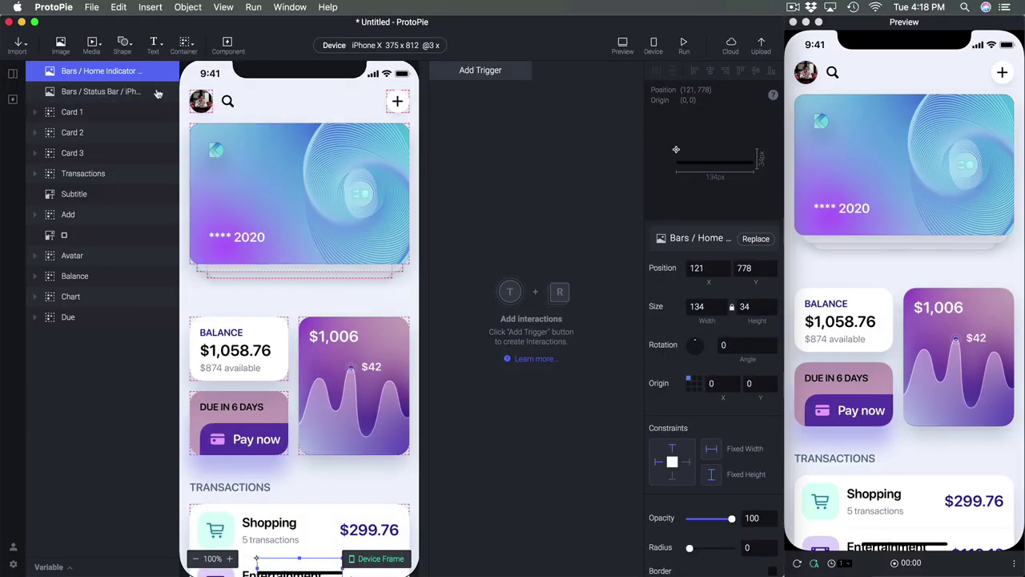
Add new scenes and import the remaining Sketch artboards, filling the pie through Scene 8
{"action": "left_click", "coordinate": [583, 423]}
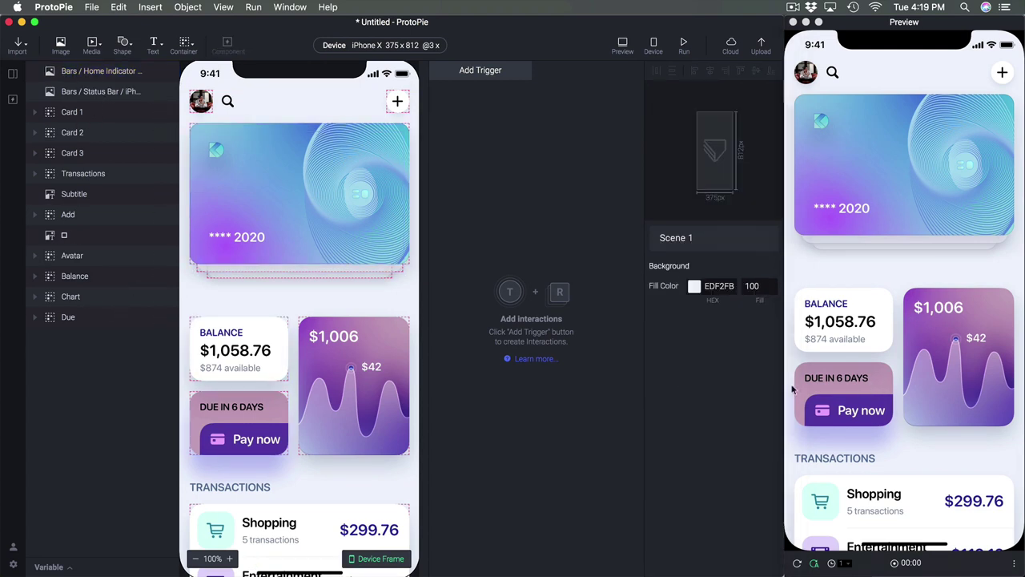
{"action": "left_click", "coordinate": [13, 75]}
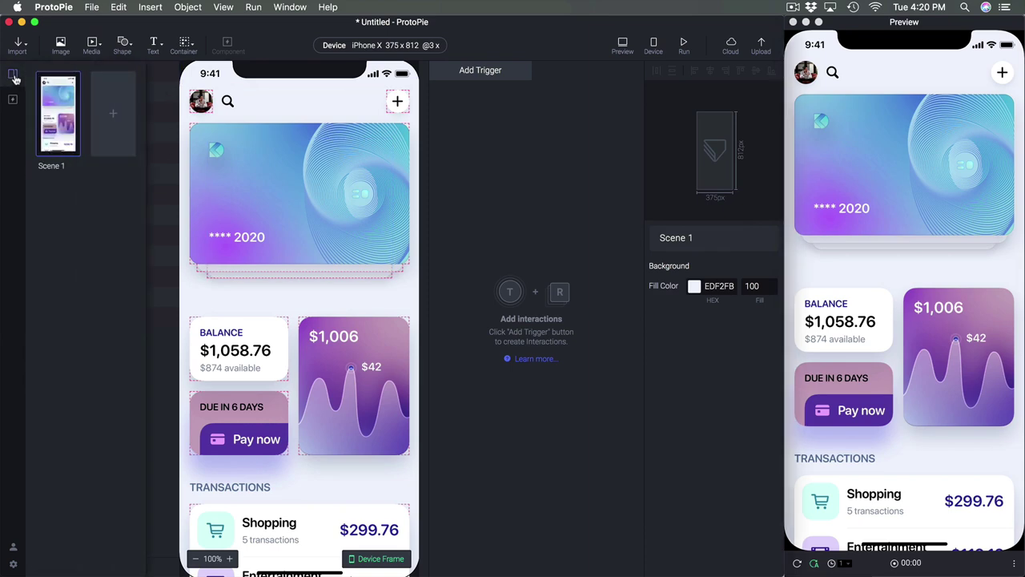
{"action": "left_click", "coordinate": [115, 118]}
{"action": "left_click", "coordinate": [17, 46]}
{"action": "left_click", "coordinate": [36, 103]}
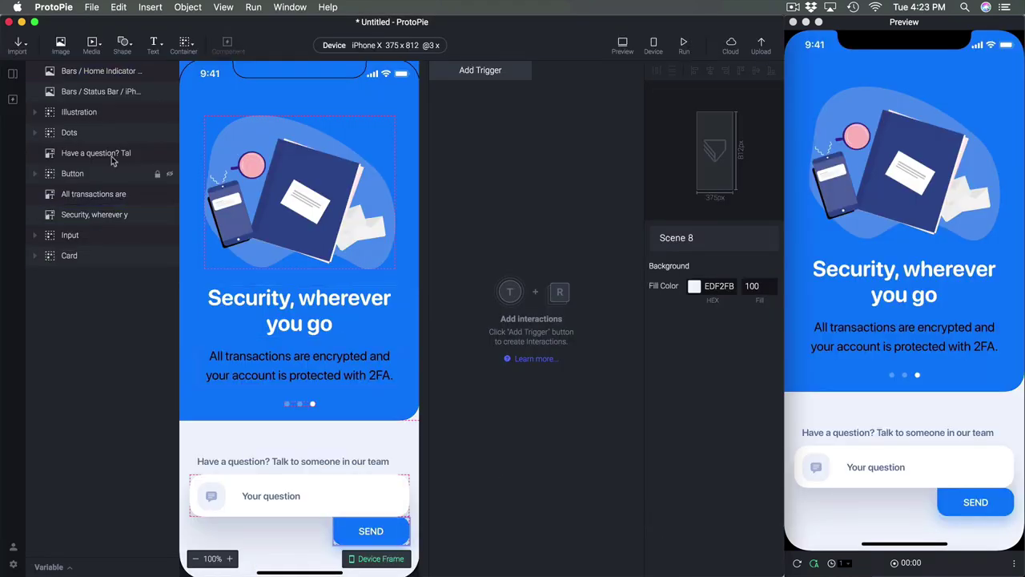
{"action": "left_click", "coordinate": [12, 73]}
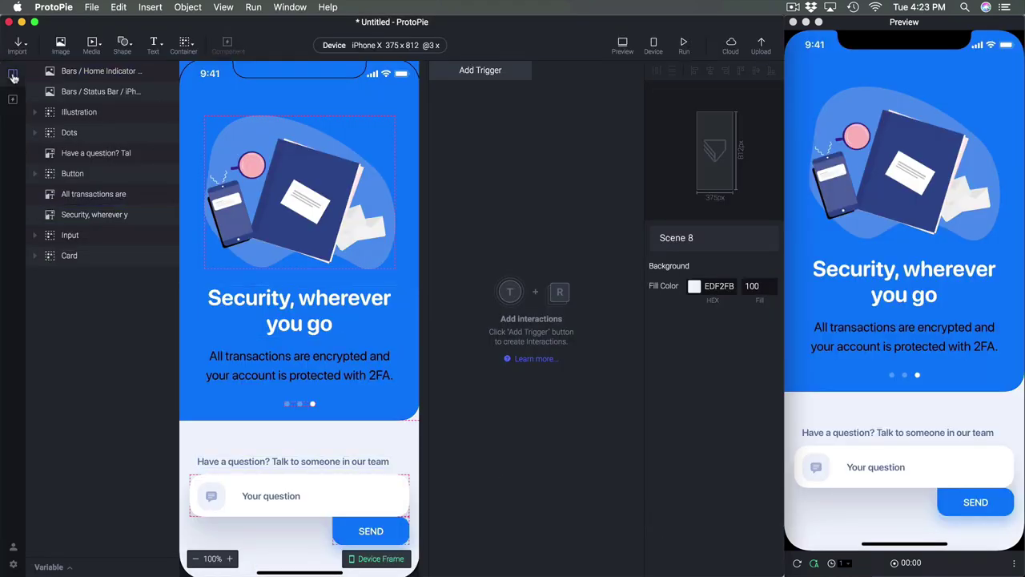
Rename Scenes 1–3 to Home, Menu and Dashboard
{"action": "double_click", "coordinate": [53, 166]}
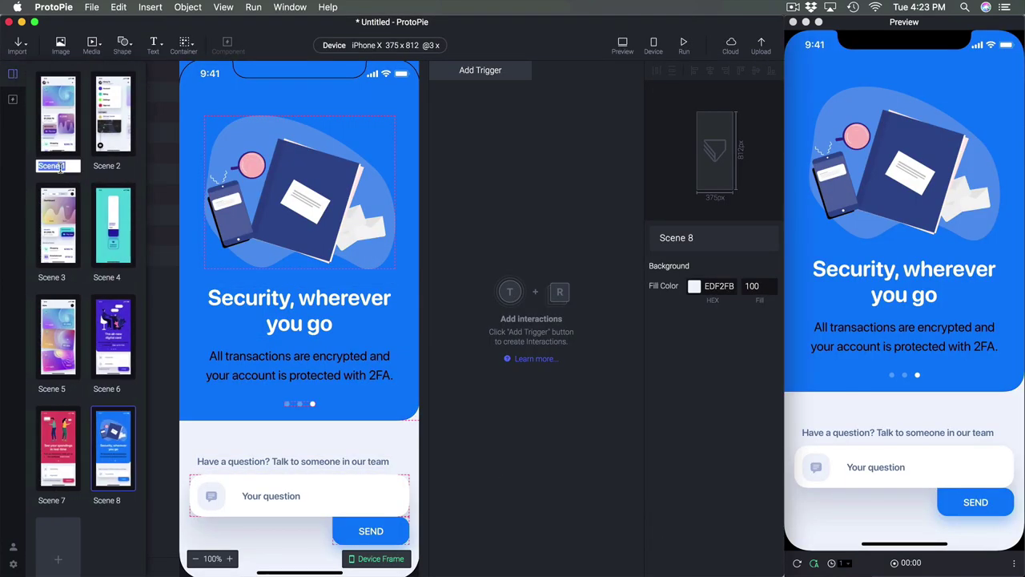
{"action": "type", "text": "Home"}
{"action": "key", "text": "Return"}
{"action": "double_click", "coordinate": [106, 166]}
{"action": "type", "text": "Menu"}
{"action": "key", "text": "Return"}
{"action": "double_click", "coordinate": [51, 277]}
{"action": "type", "text": "Dashboard"}
{"action": "key", "text": "Return"}
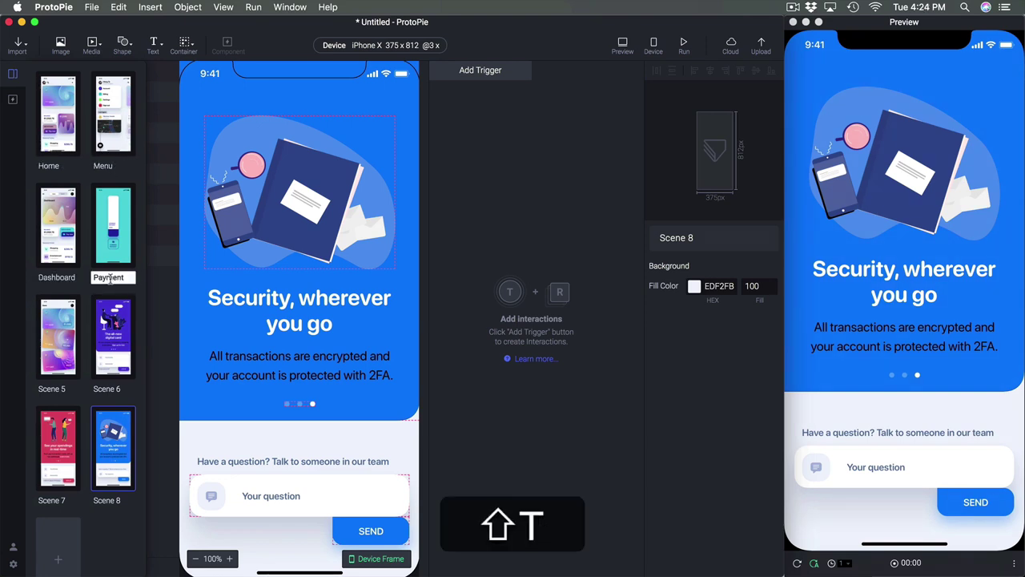
Name the remaining scenes Cards, Login, Sign up and Learn More, then reopen Home with nothing selected
{"action": "key", "text": "Tab"}
{"action": "type", "text": "Cards"}
{"action": "key", "text": "Tab"}
{"action": "type", "text": "Login"}
{"action": "key", "text": "Tab"}
{"action": "type", "text": "Sign up"}
{"action": "key", "text": "Tab"}
{"action": "type", "text": "Learn More"}
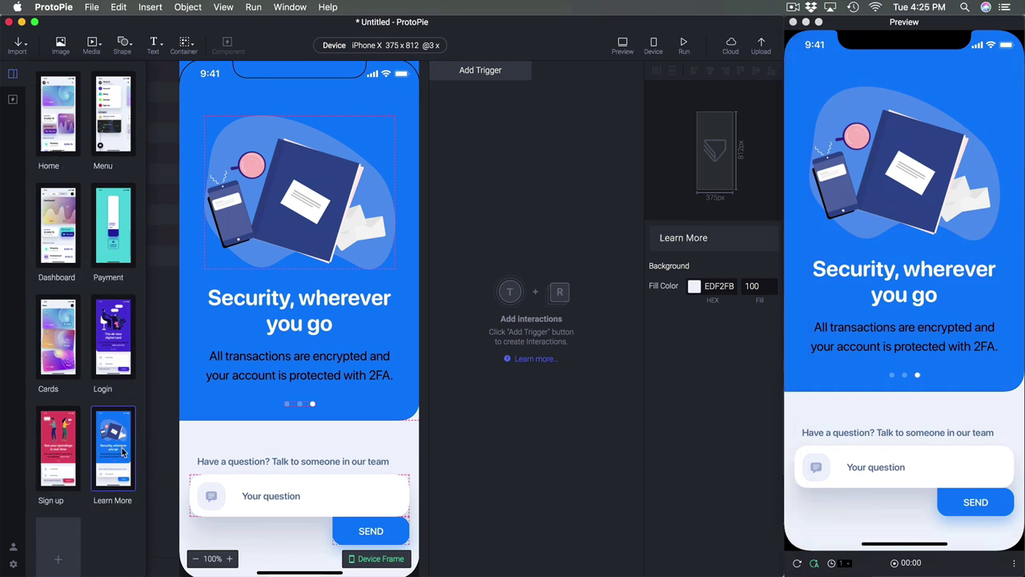
{"action": "double_click", "coordinate": [71, 126]}
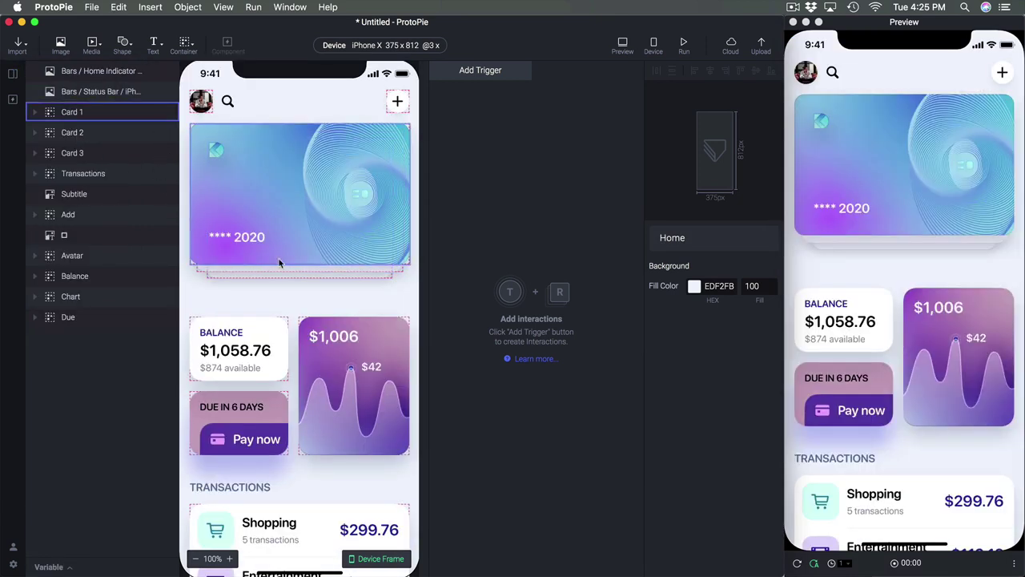
{"action": "left_click", "coordinate": [430, 273]}
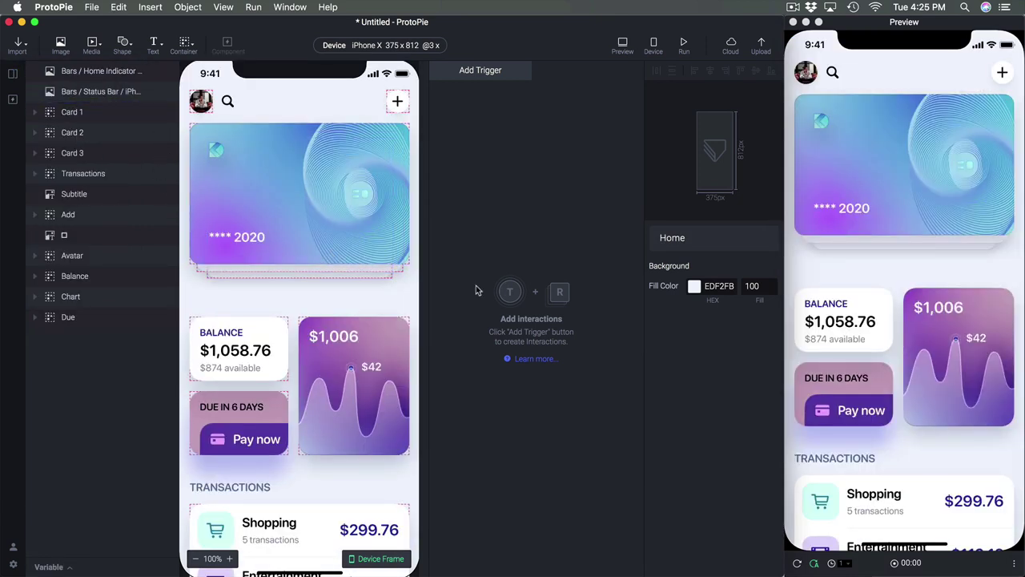
Save the untitled prototype as 1.Intro.pie with ⌘S
{"action": "key", "text": "super+s"}
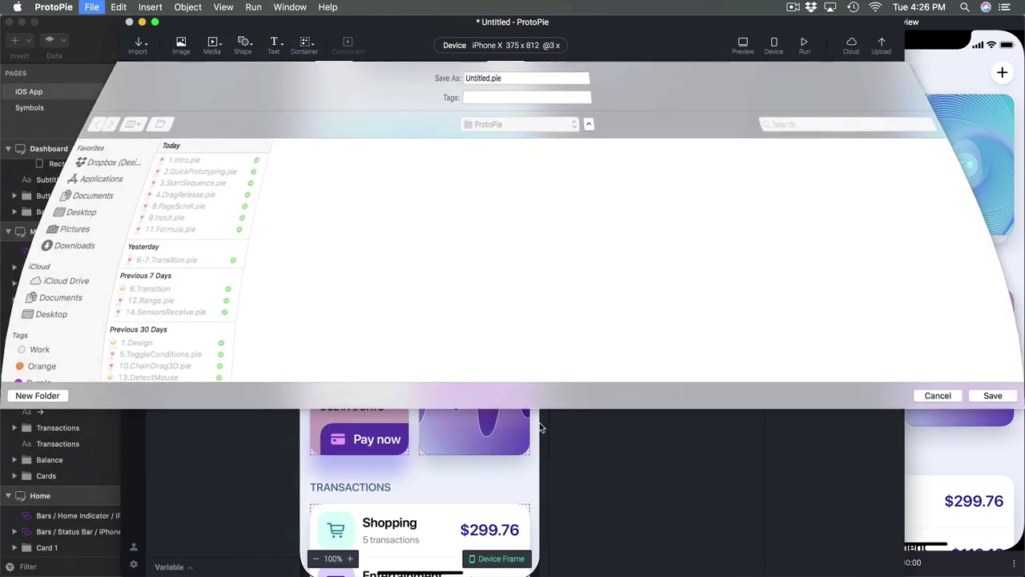
{"action": "type", "text": "1..pie"}
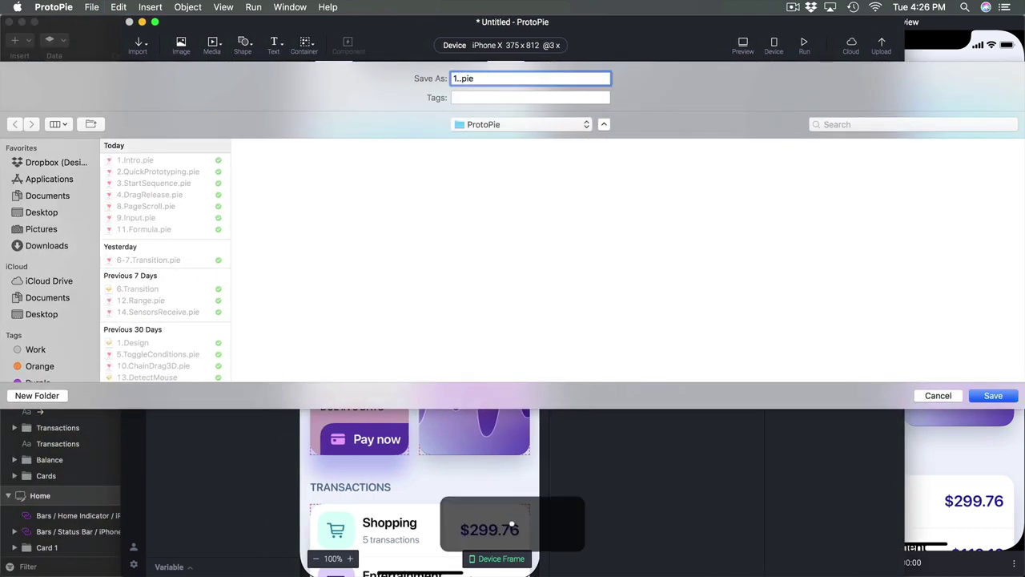
{"action": "key", "text": "BackSpace"}
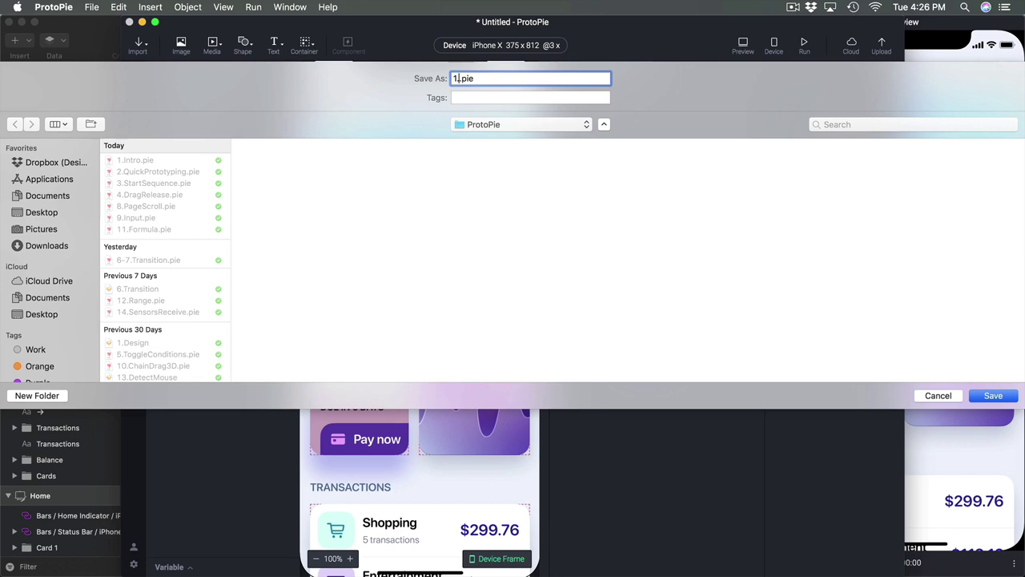
{"action": "type", "text": ".Design"}
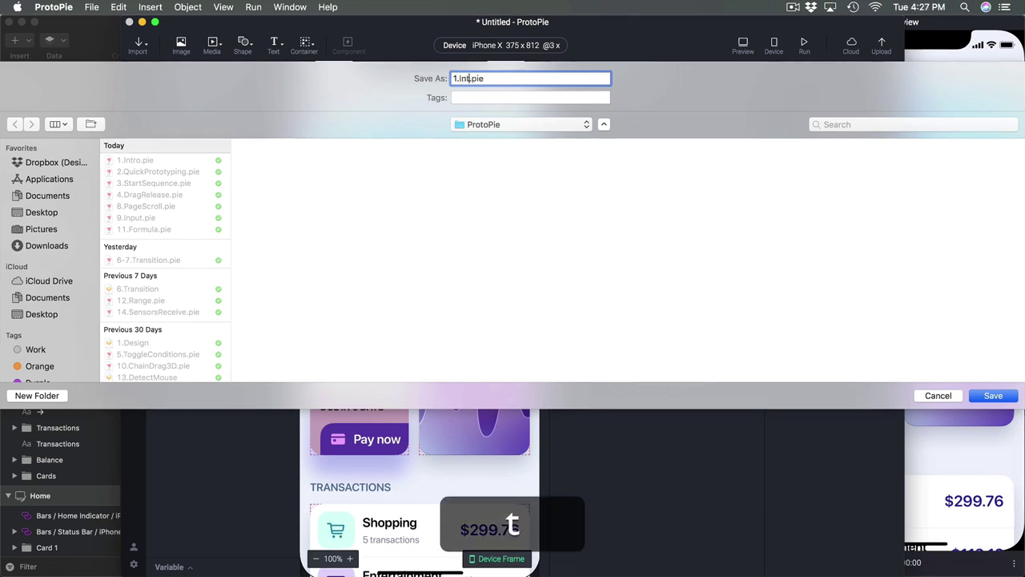
{"action": "key", "text": "shift+super+o"}
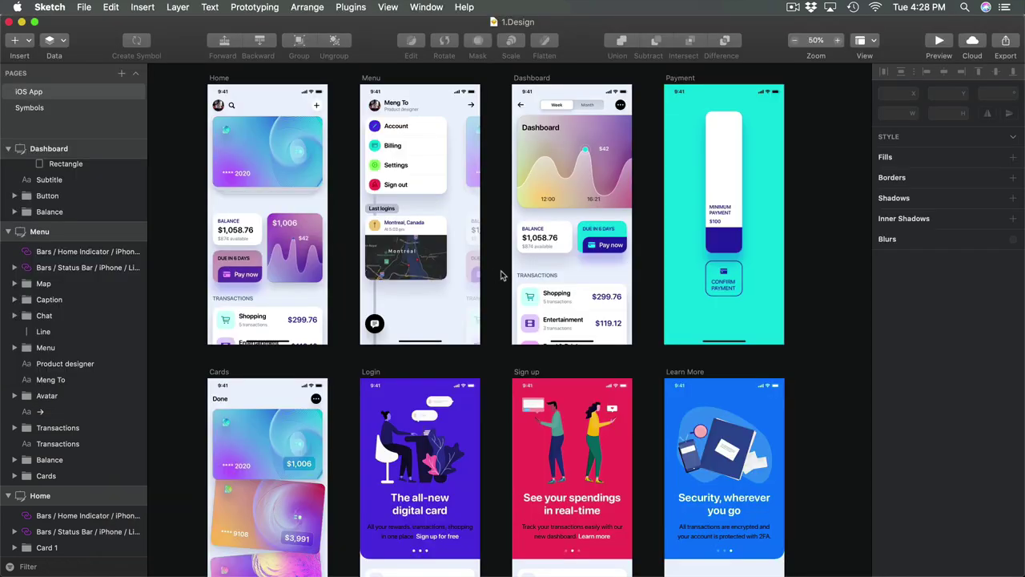
Inspect Card 1's nested layers and background fills on Sketch's Home artboard
{"action": "left_click", "coordinate": [255, 142]}
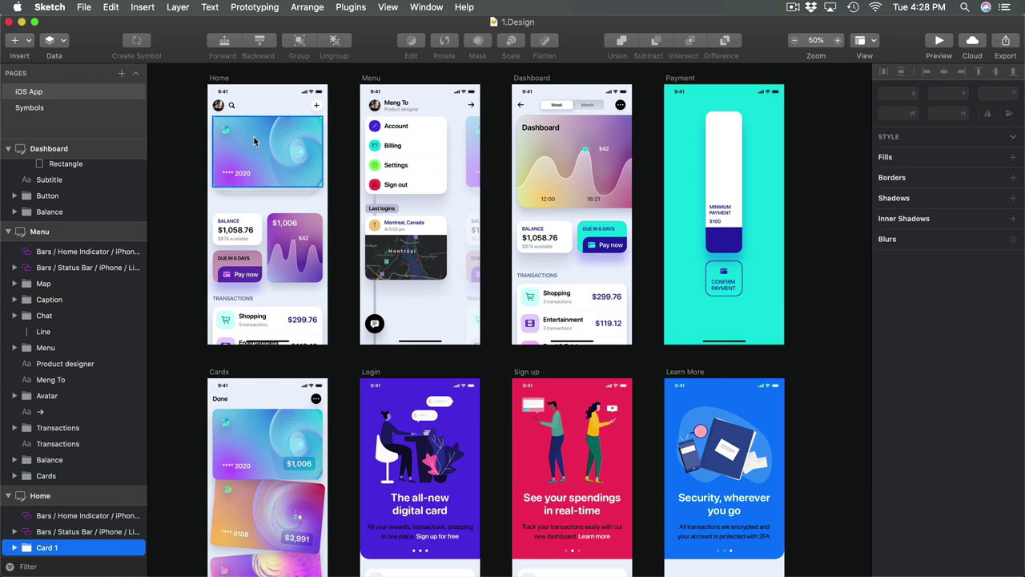
{"action": "scroll", "coordinate": [56, 302], "scroll_direction": "down", "scroll_amount": 4}
{"action": "scroll", "coordinate": [56, 302], "scroll_direction": "up", "scroll_amount": 10}
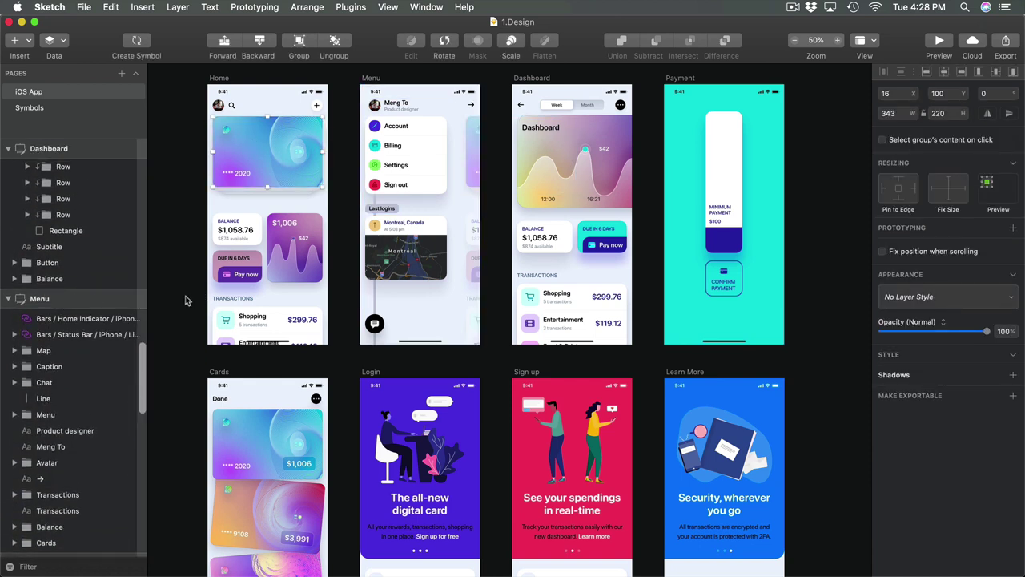
{"action": "left_click", "coordinate": [188, 300]}
{"action": "left_click", "coordinate": [240, 238]}
{"action": "scroll", "coordinate": [72, 400], "scroll_direction": "down", "scroll_amount": 4}
{"action": "left_click", "coordinate": [14, 427]}
{"action": "left_click", "coordinate": [21, 443]}
{"action": "left_click", "coordinate": [73, 460]}
{"action": "scroll", "coordinate": [72, 461], "scroll_direction": "down", "scroll_amount": 2}
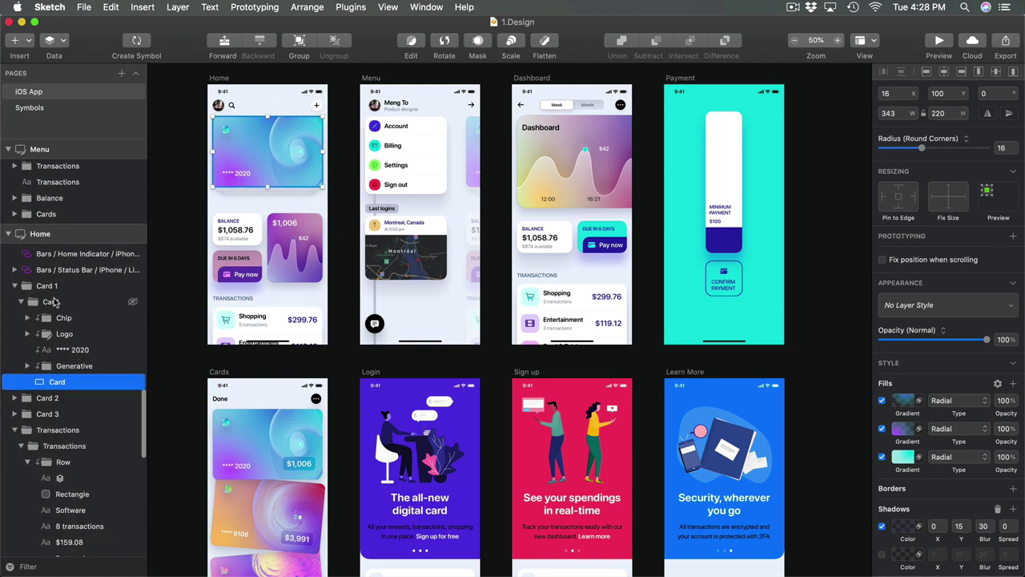
{"action": "key", "text": "Left"}
{"action": "key", "text": "Left"}
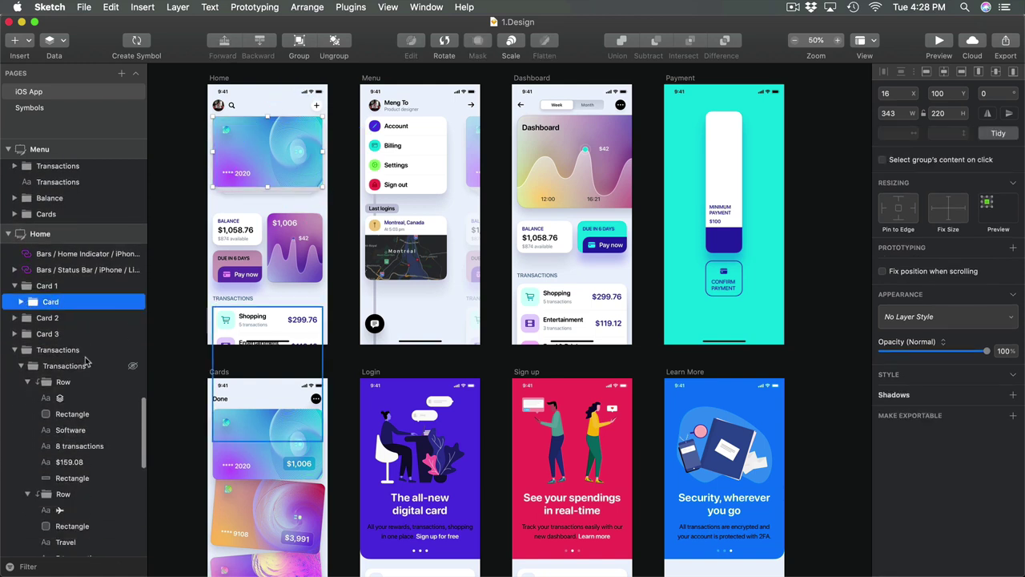
{"action": "left_click", "coordinate": [64, 287], "text": "shift"}
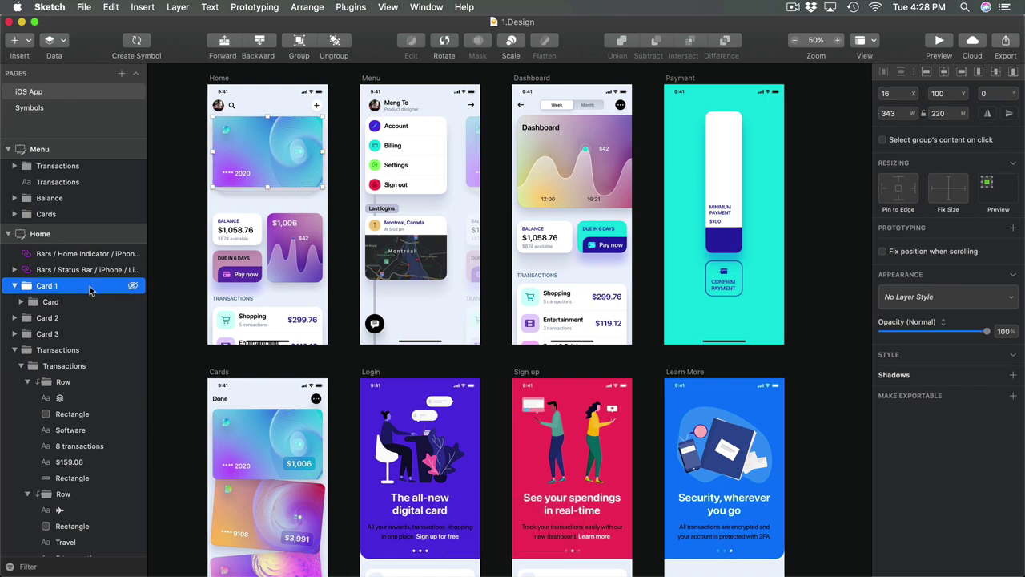
Return to 1.Intro.pie in ProtoPie
{"action": "key", "text": "super"}
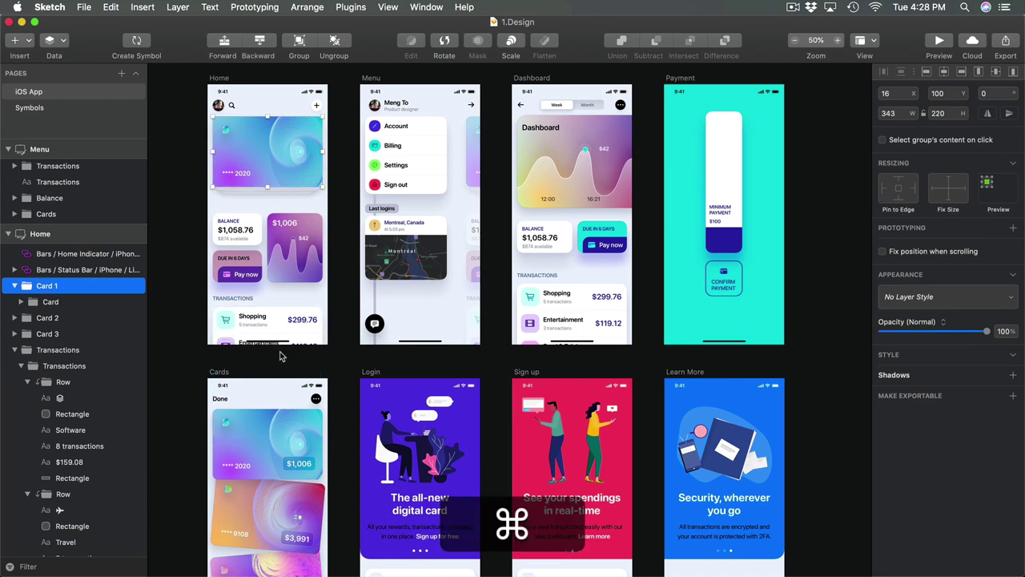
{"action": "key", "text": "super+Tab"}
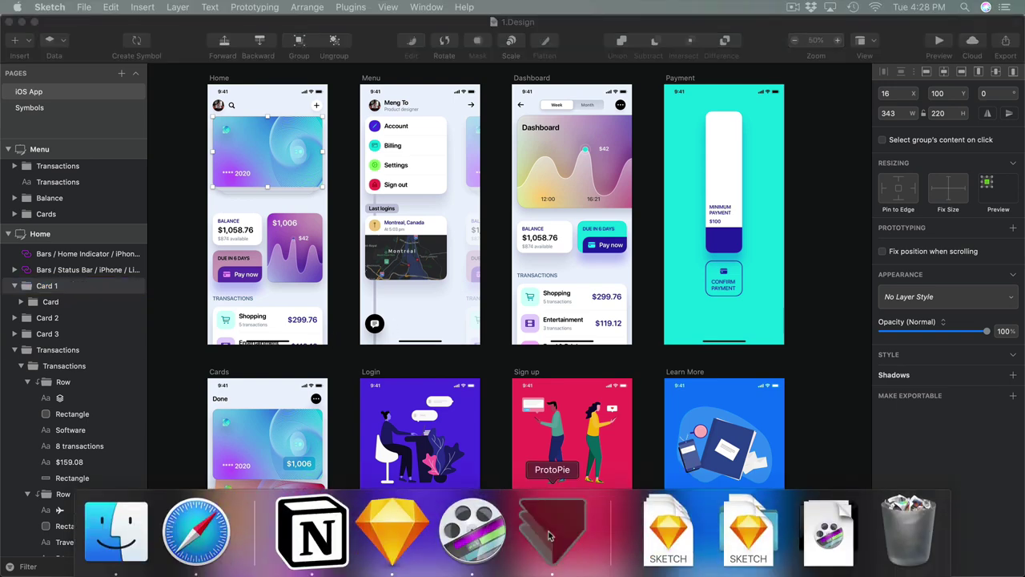
{"action": "left_click", "coordinate": [550, 533]}
{"action": "left_click", "coordinate": [347, 189]}
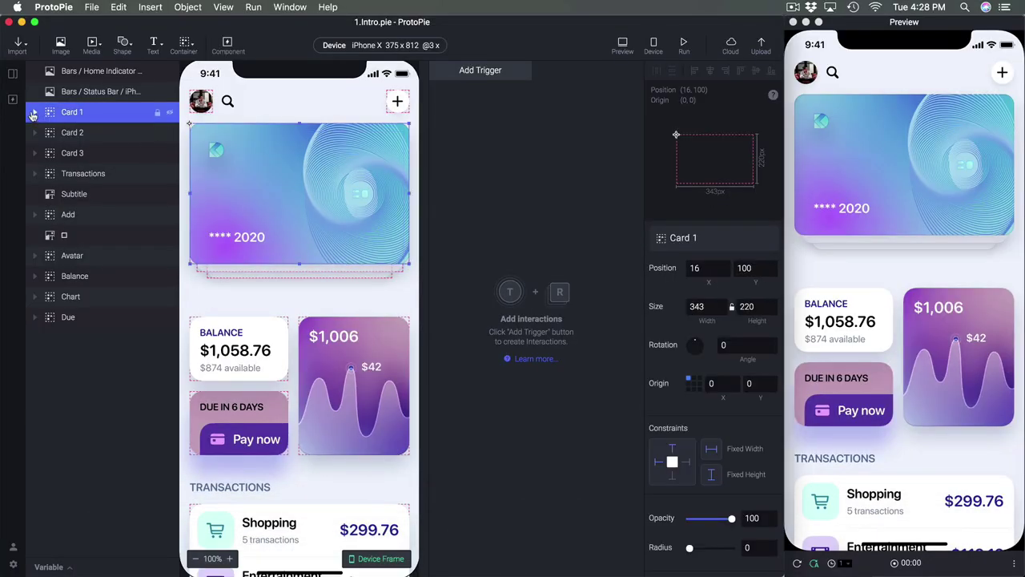
{"action": "left_click", "coordinate": [33, 116]}
{"action": "left_click", "coordinate": [106, 138]}
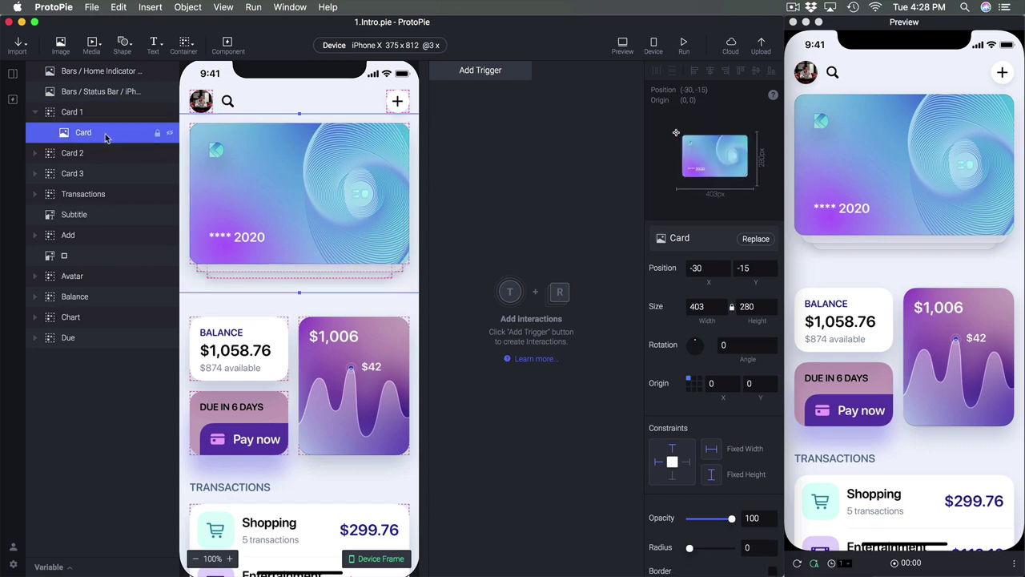
{"action": "left_click", "coordinate": [80, 116]}
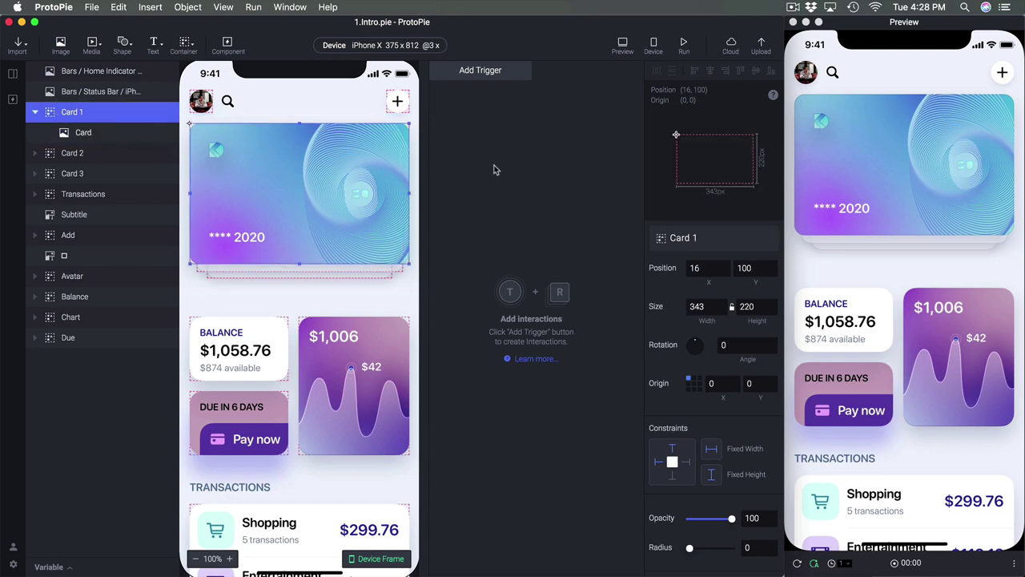
{"action": "key", "text": "Escape"}
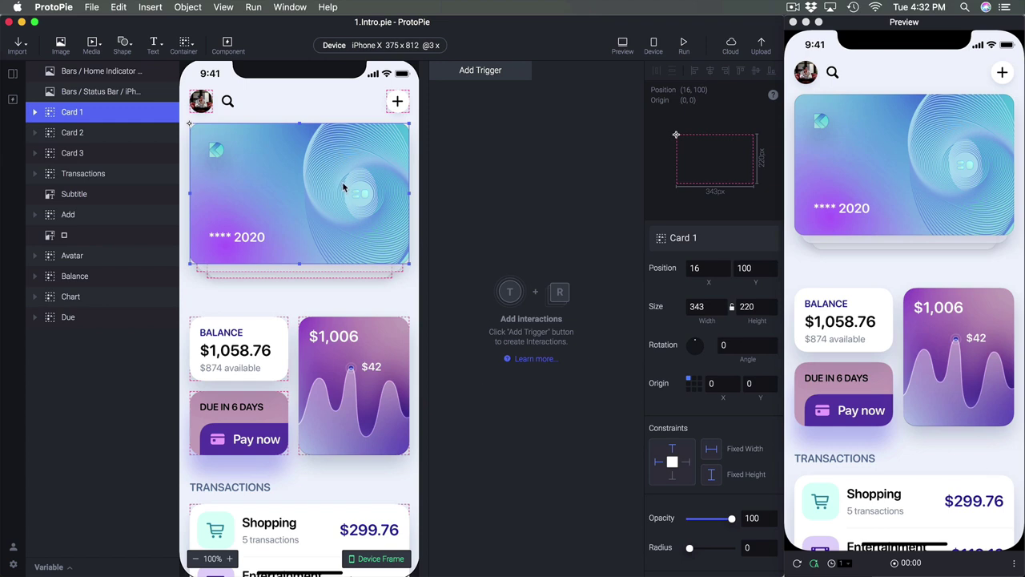
{"action": "left_click", "coordinate": [120, 134]}
{"action": "left_click", "coordinate": [84, 112]}
{"action": "left_click", "coordinate": [89, 133]}
{"action": "left_click", "coordinate": [92, 154]}
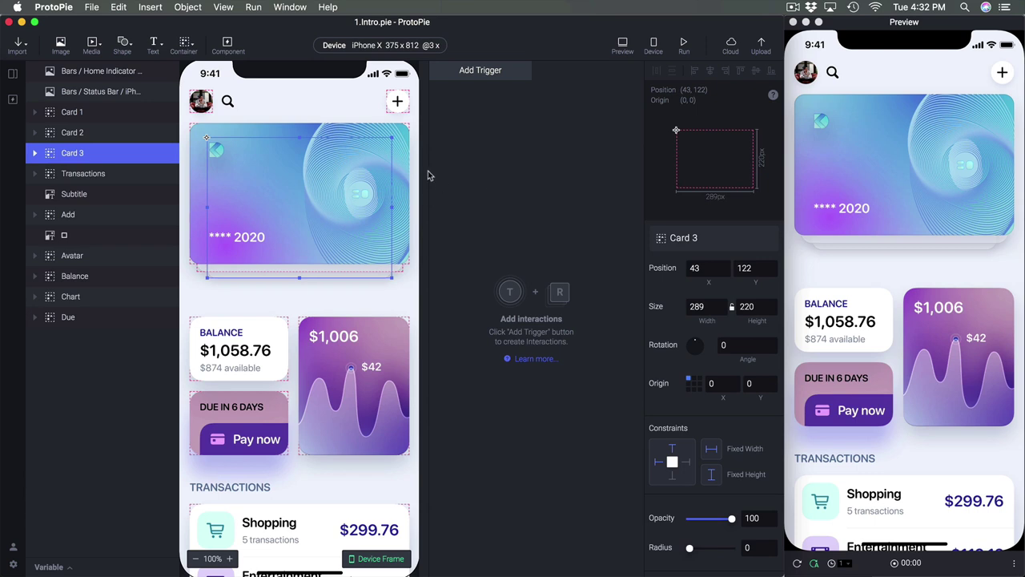
{"action": "left_click_drag", "start_coordinate": [356, 137], "coordinate": [326, 120]}
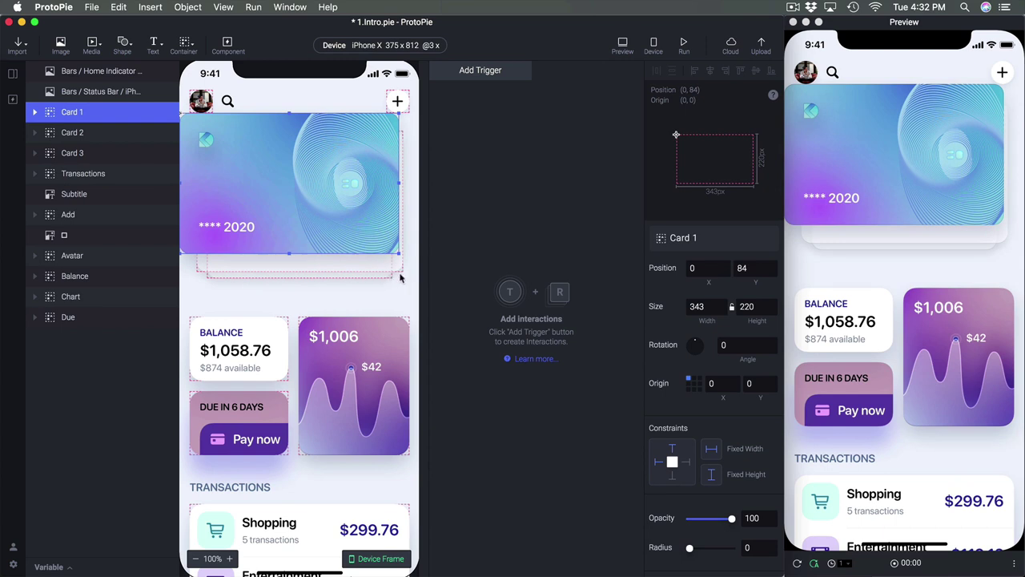
{"action": "key", "text": "super+z"}
{"action": "left_click", "coordinate": [494, 235]}
{"action": "left_click", "coordinate": [385, 361]}
{"action": "left_click", "coordinate": [238, 328]}
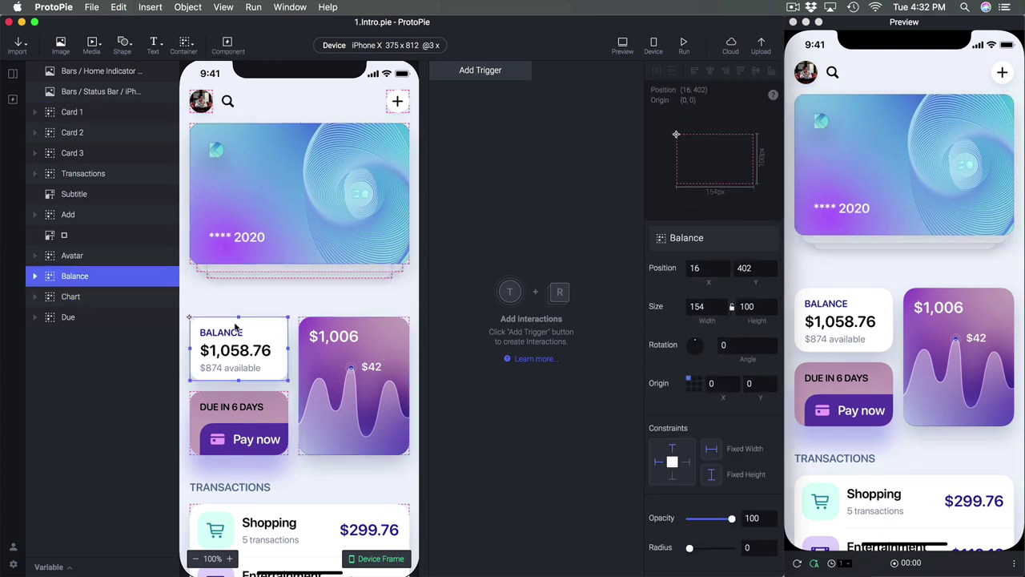
{"action": "left_click", "coordinate": [305, 335]}
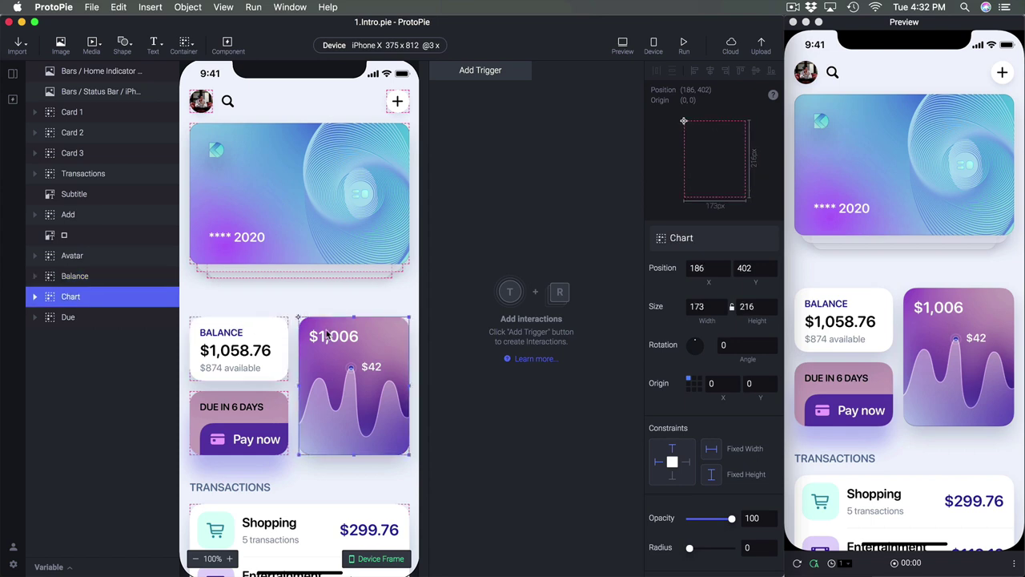
{"action": "left_click", "coordinate": [268, 450]}
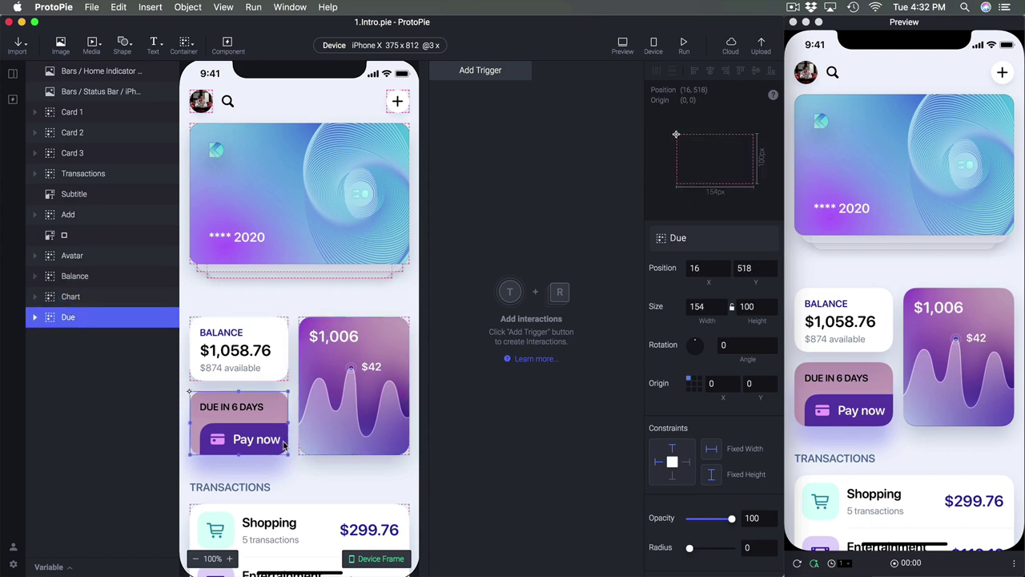
{"action": "left_click", "coordinate": [515, 439]}
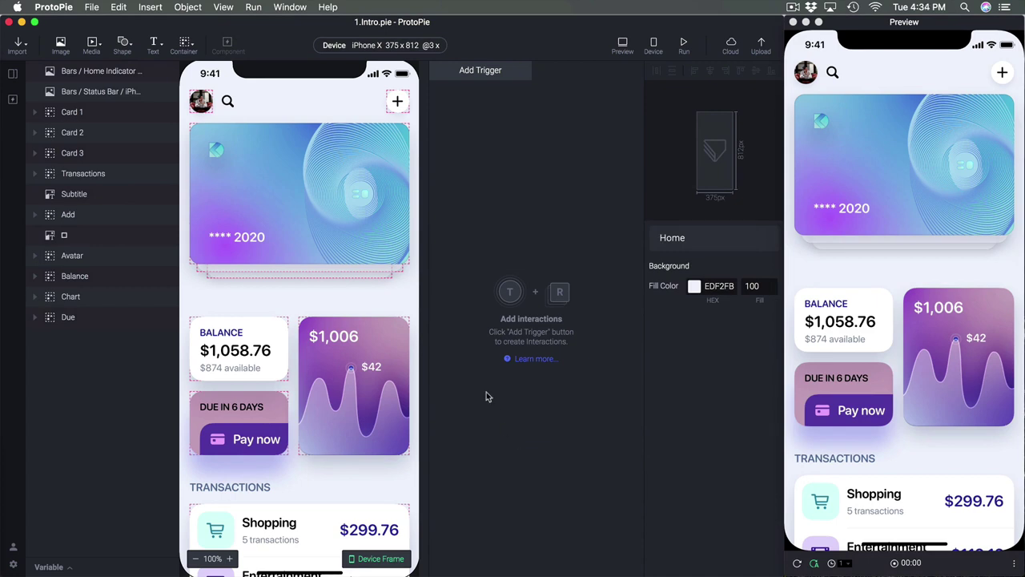
{"action": "left_click", "coordinate": [10, 74]}
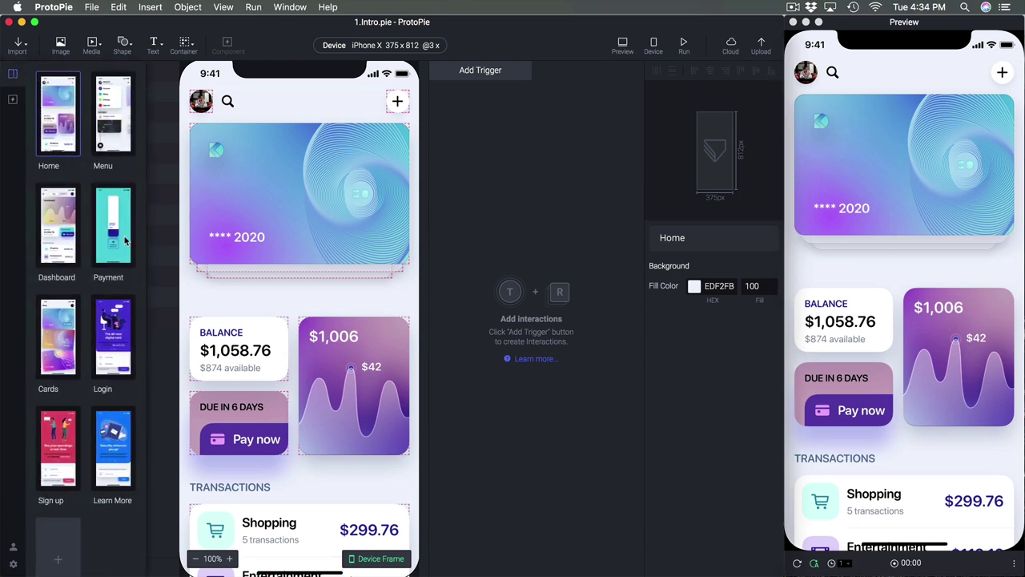
{"action": "left_click", "coordinate": [537, 120]}
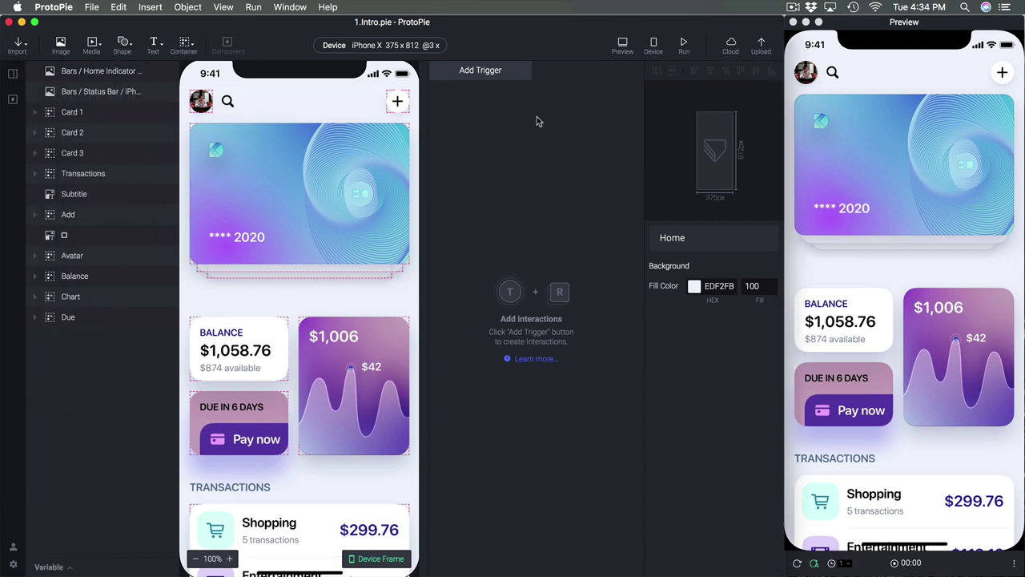
{"action": "left_click", "coordinate": [481, 70]}
{"action": "left_click", "coordinate": [524, 408]}
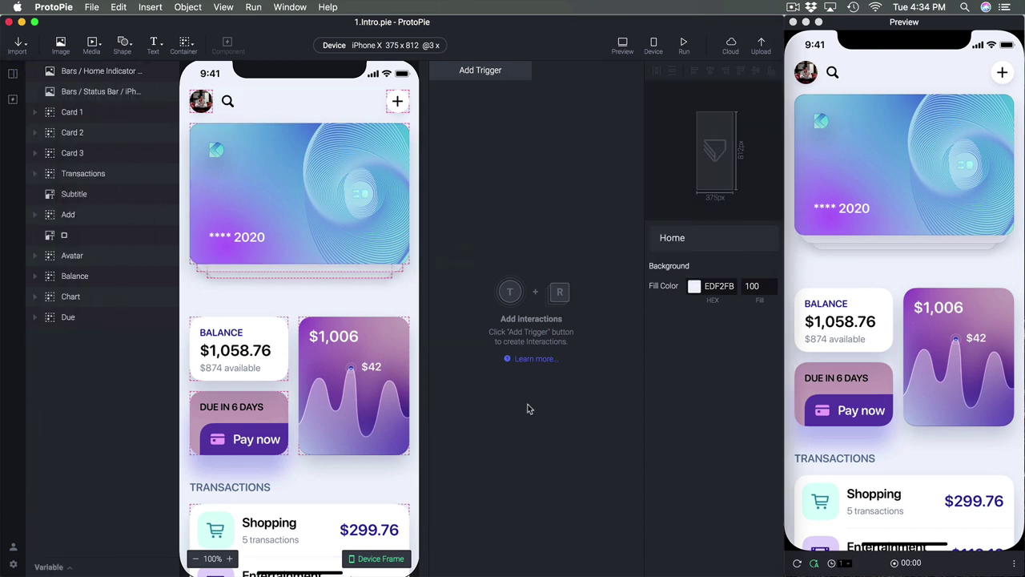